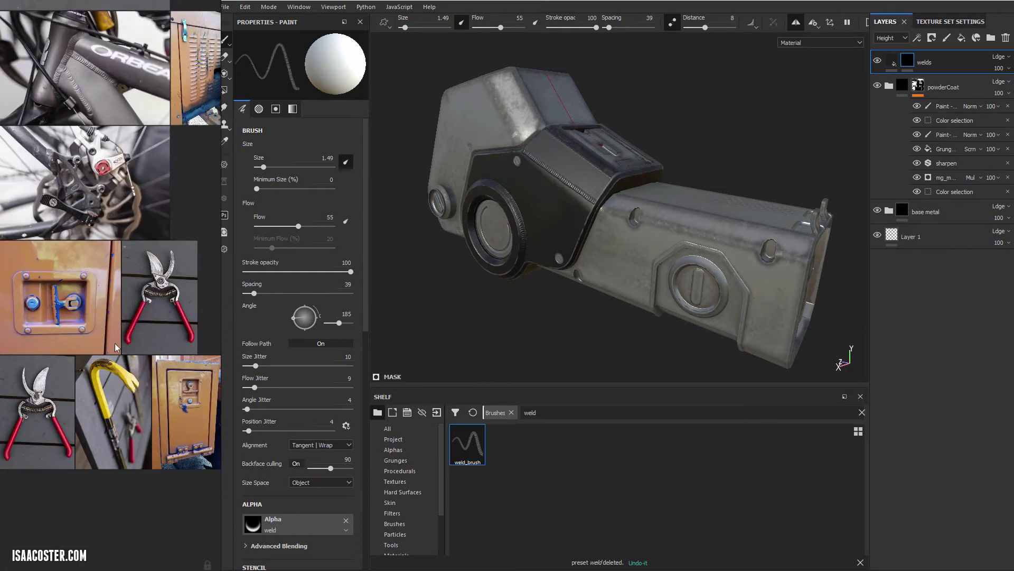
{"action": "scroll", "coordinate": [115, 347], "scroll_direction": "up", "scroll_amount": 4}
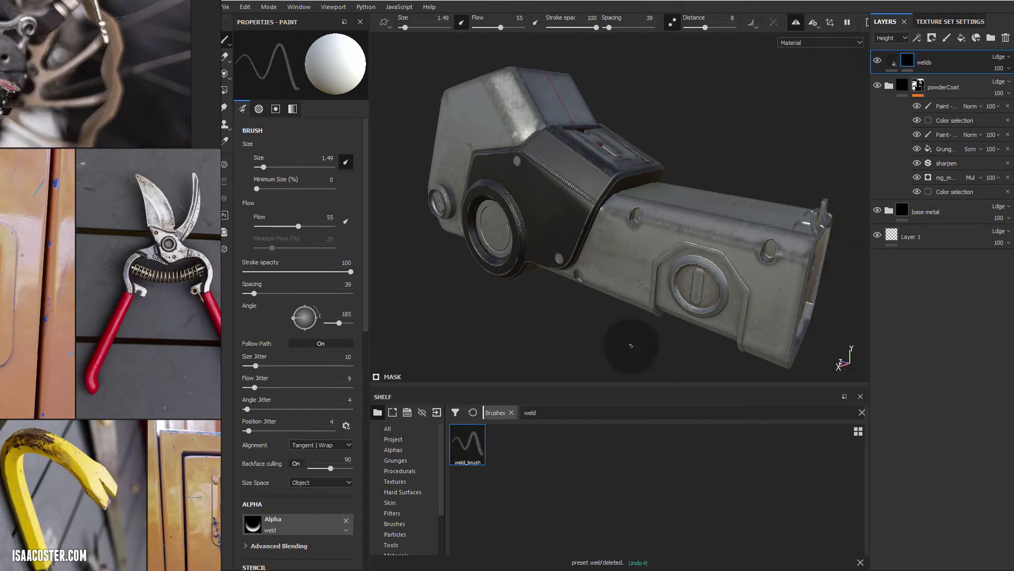
Step: Compare the part's side panel and left end with the yellow crowbar reference photos
{"action": "left_click_drag", "start_coordinate": [630, 345], "coordinate": [460, 282], "text": "alt"}
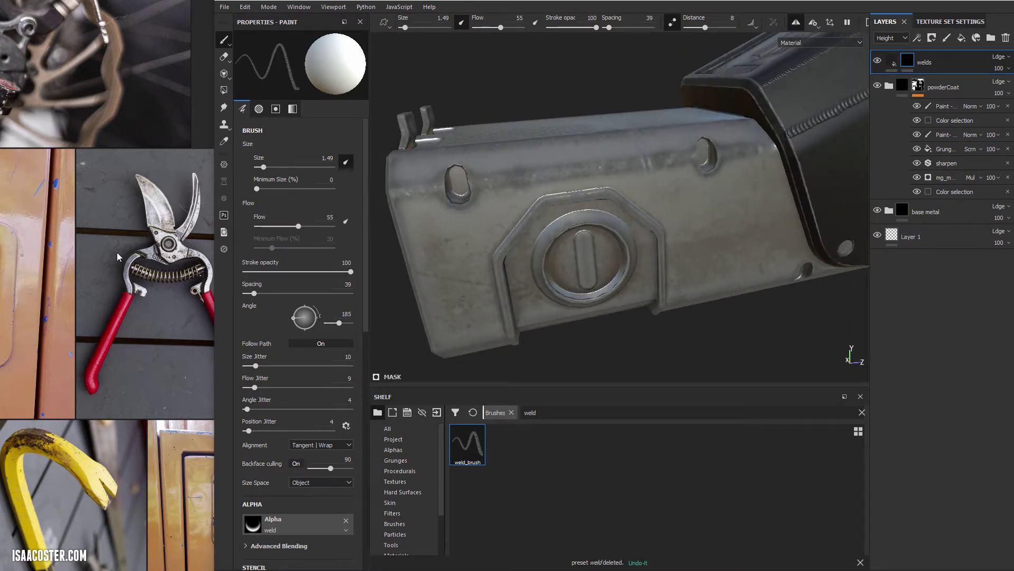
{"action": "scroll", "coordinate": [115, 255], "scroll_direction": "down", "scroll_amount": 1}
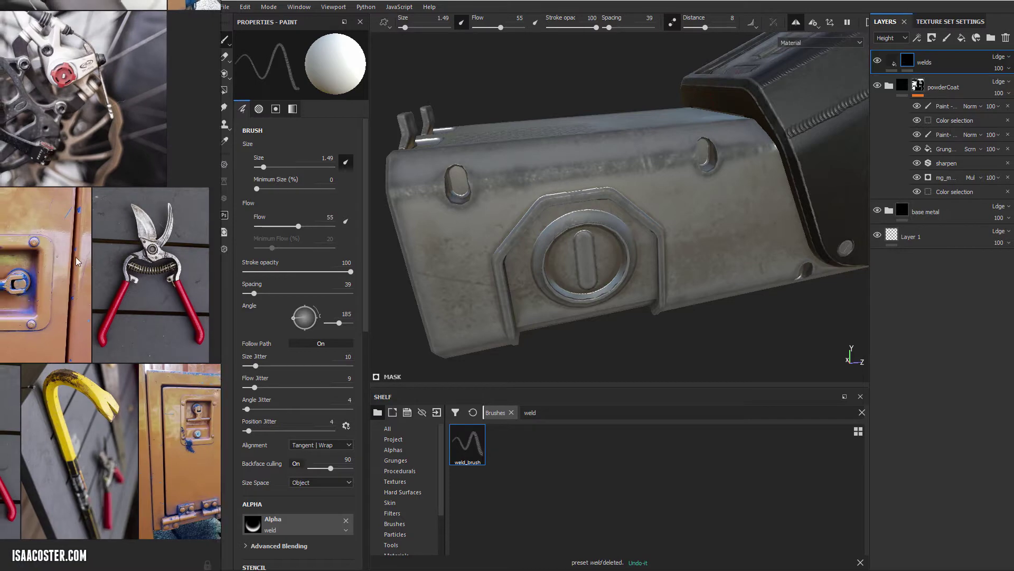
{"action": "scroll", "coordinate": [75, 257], "scroll_direction": "up", "scroll_amount": 5}
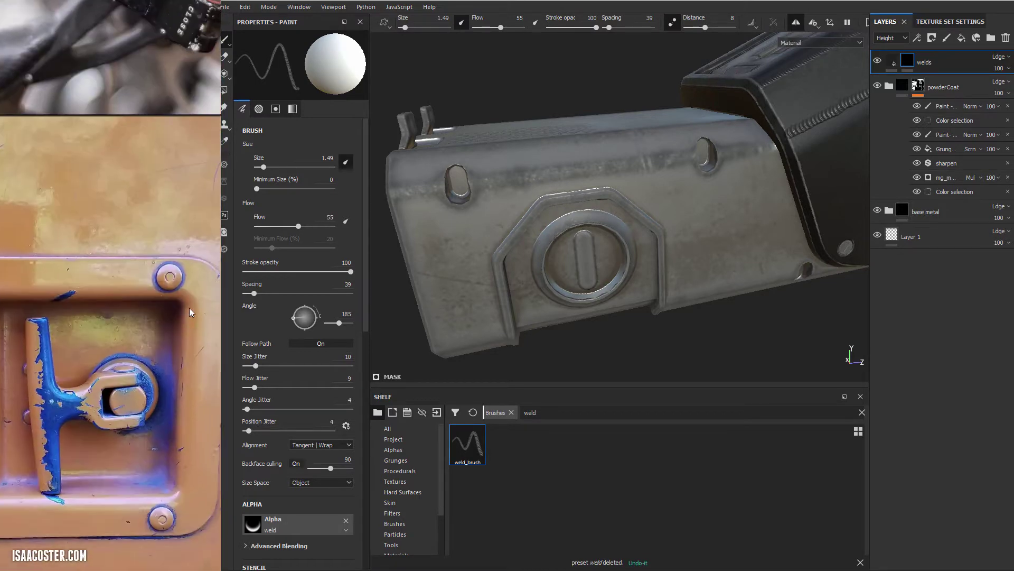
{"action": "scroll", "coordinate": [73, 302], "scroll_direction": "down", "scroll_amount": 3}
{"action": "scroll", "coordinate": [38, 289], "scroll_direction": "up", "scroll_amount": 5}
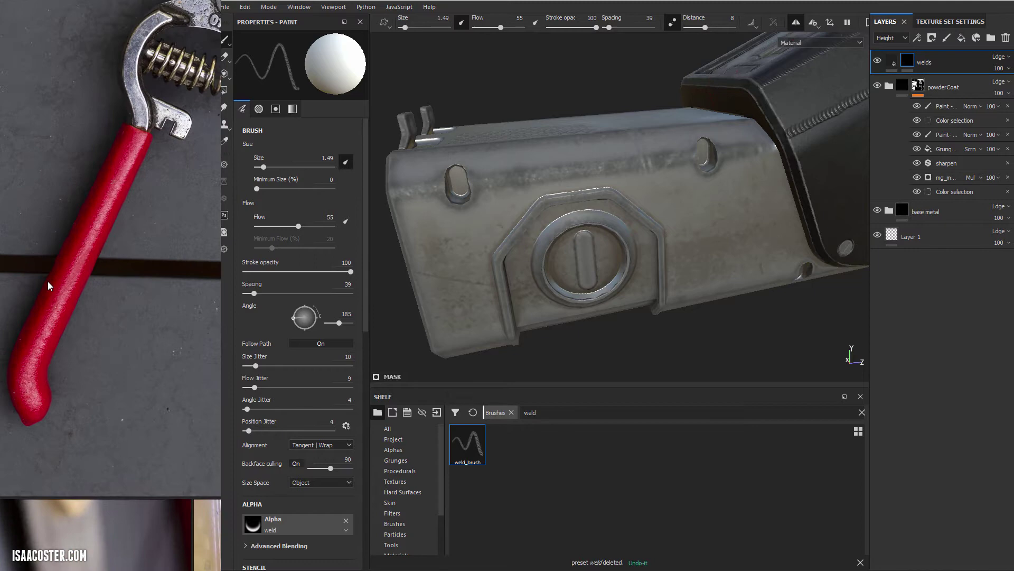
{"action": "scroll", "coordinate": [55, 381], "scroll_direction": "down", "scroll_amount": 2}
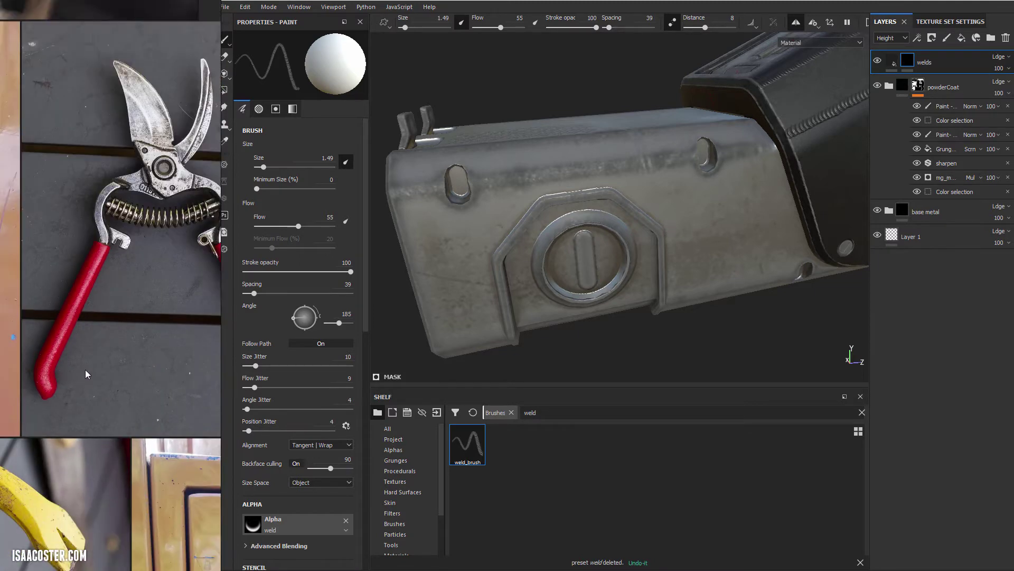
{"action": "middle_click_drag", "start_coordinate": [85, 370], "coordinate": [144, 169]}
{"action": "scroll", "coordinate": [173, 230], "scroll_direction": "up", "scroll_amount": 5}
{"action": "scroll", "coordinate": [151, 303], "scroll_direction": "down", "scroll_amount": 2}
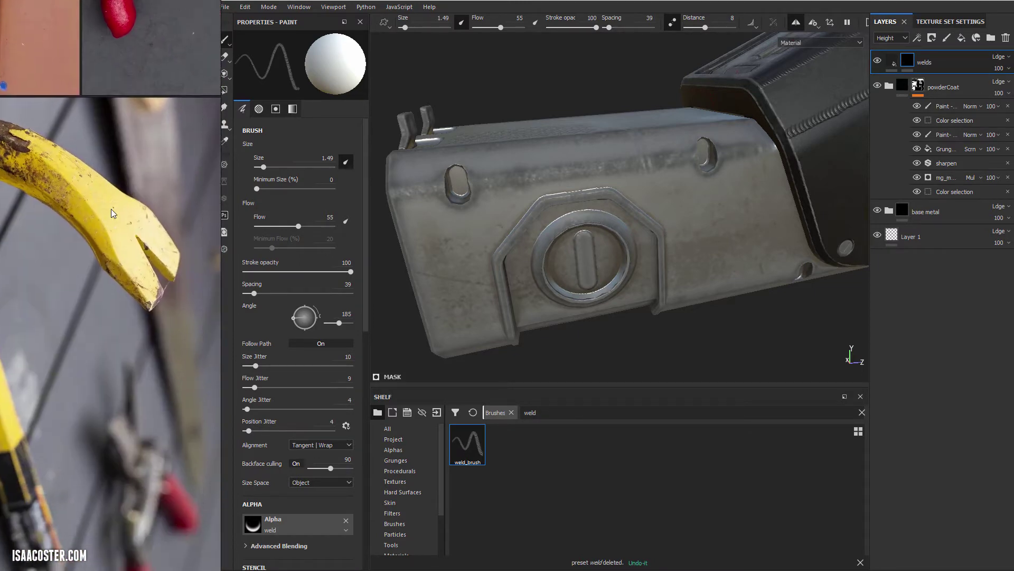
{"action": "middle_click_drag", "start_coordinate": [111, 208], "coordinate": [197, 179]}
{"action": "scroll", "coordinate": [195, 191], "scroll_direction": "up", "scroll_amount": 3}
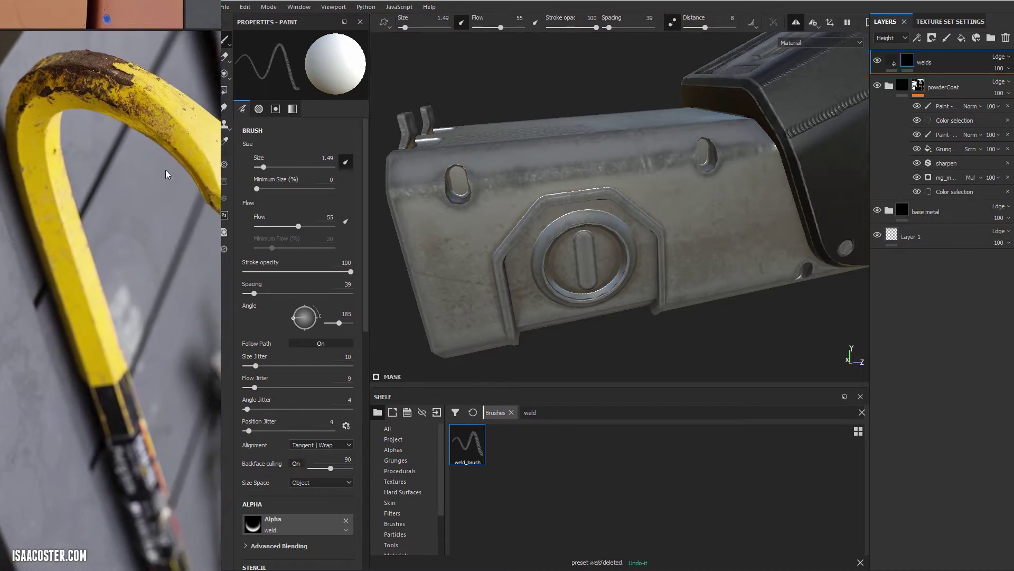
{"action": "scroll", "coordinate": [132, 222], "scroll_direction": "down", "scroll_amount": 3}
{"action": "scroll", "coordinate": [132, 204], "scroll_direction": "up", "scroll_amount": 5}
{"action": "scroll", "coordinate": [147, 286], "scroll_direction": "down", "scroll_amount": 4}
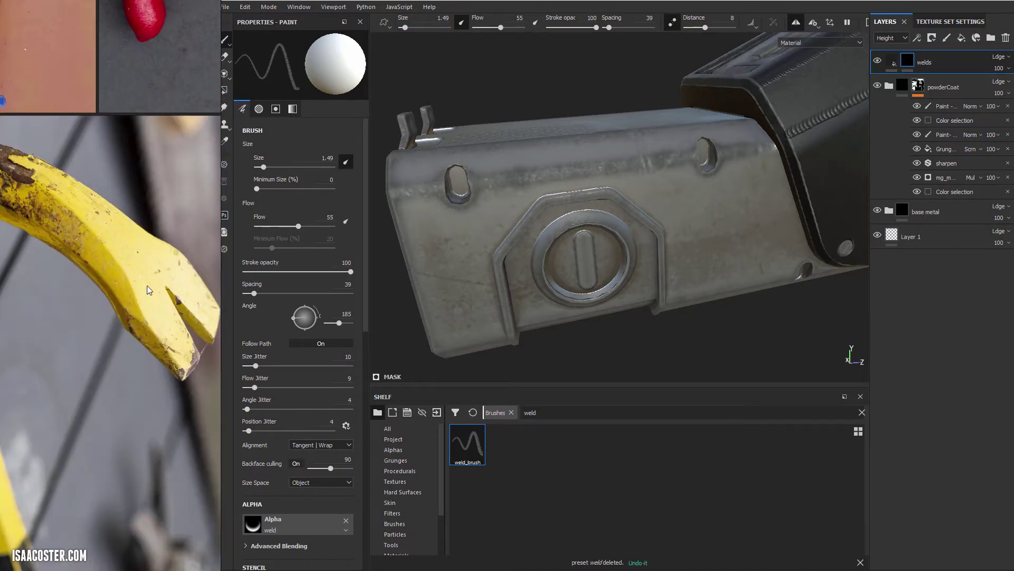
{"action": "scroll", "coordinate": [135, 207], "scroll_direction": "down", "scroll_amount": 4}
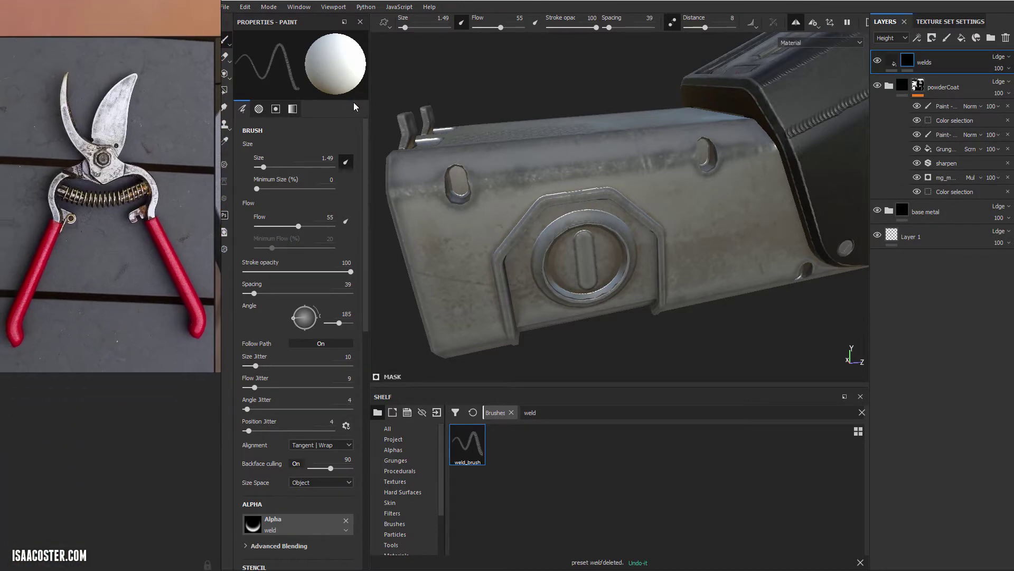
{"action": "scroll", "coordinate": [136, 208], "scroll_direction": "up", "scroll_amount": 6}
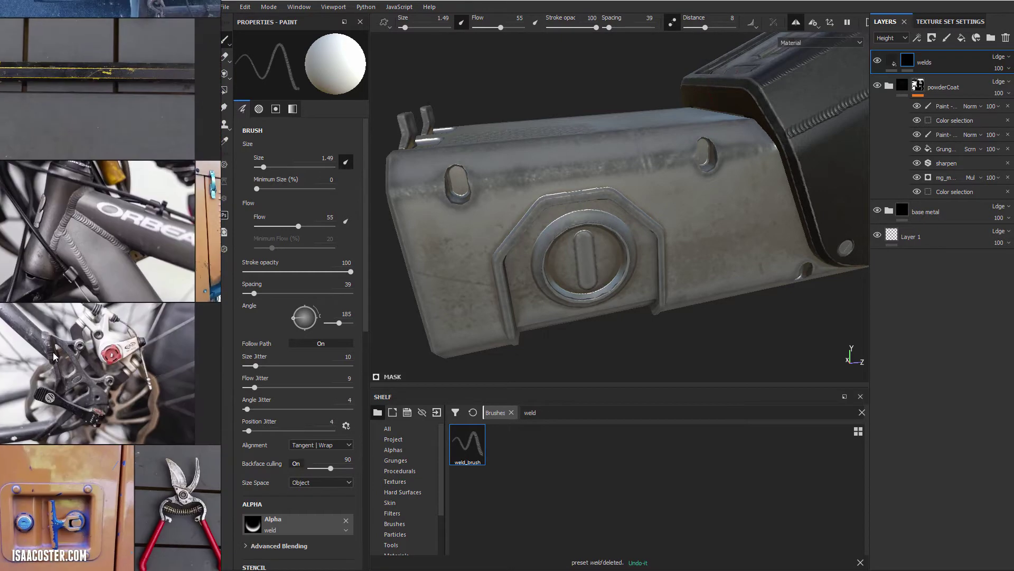
{"action": "scroll", "coordinate": [152, 286], "scroll_direction": "up", "scroll_amount": 5}
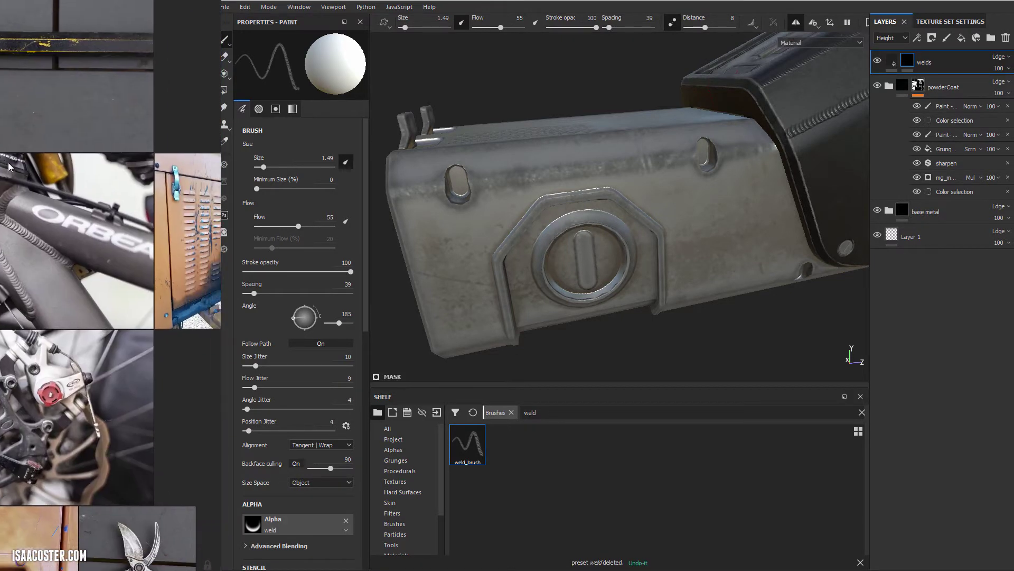
{"action": "scroll", "coordinate": [103, 198], "scroll_direction": "up", "scroll_amount": 4}
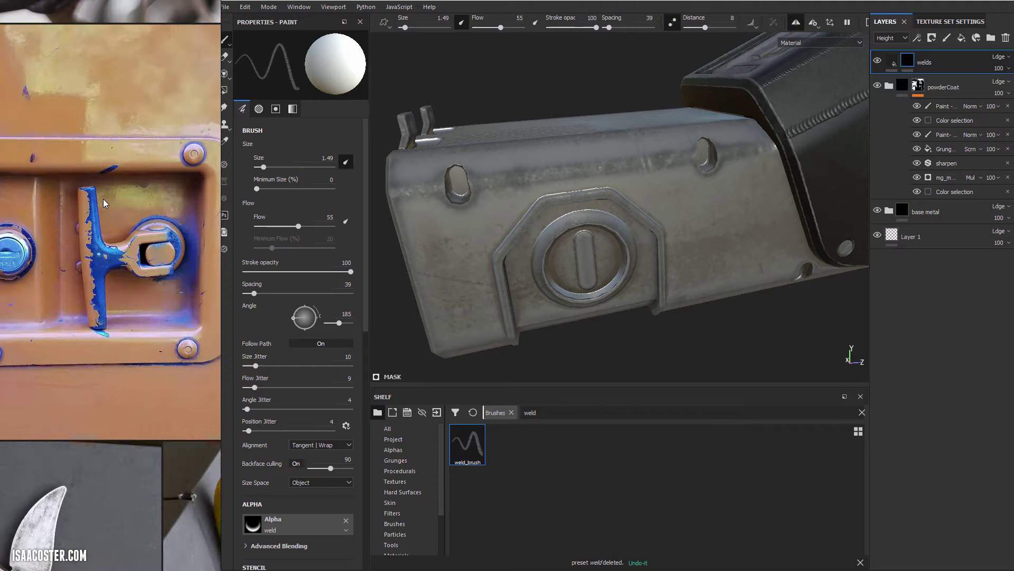
{"action": "scroll", "coordinate": [139, 180], "scroll_direction": "down", "scroll_amount": 4}
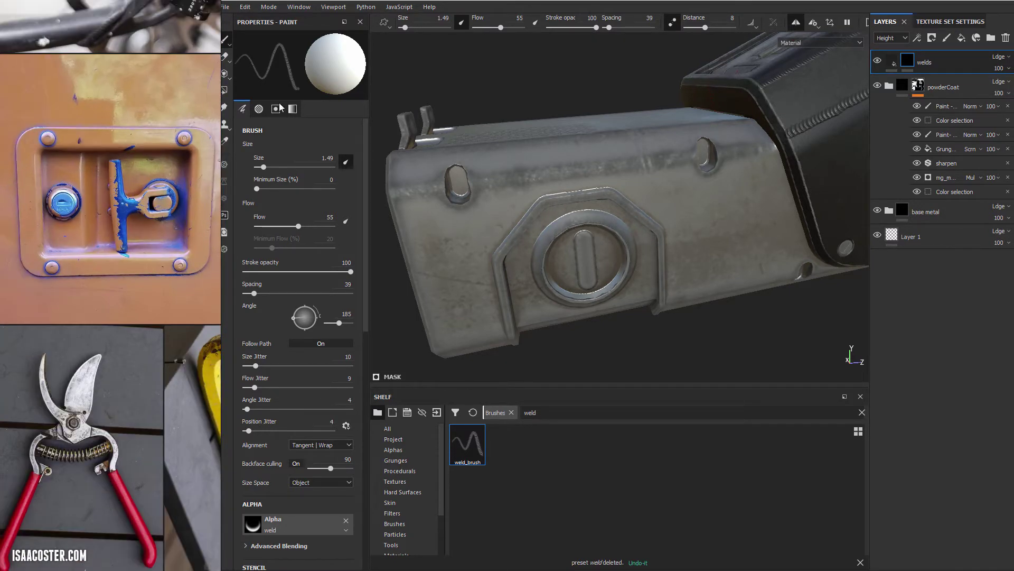
{"action": "left_click_drag", "start_coordinate": [505, 222], "coordinate": [549, 206], "text": "alt"}
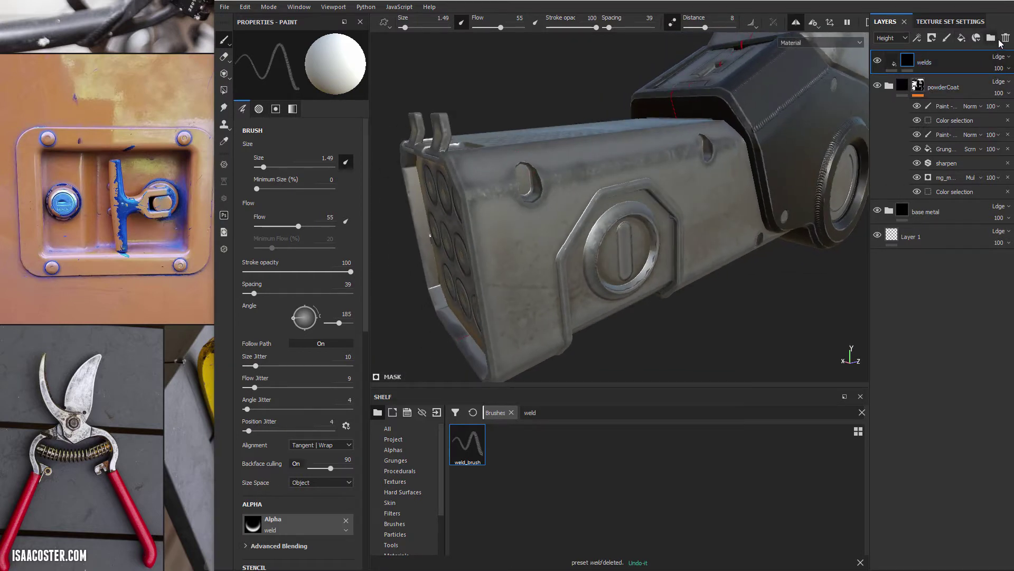
Step: Add a top folder named enamel_orange and rename powderCoat to powderCoat_black
{"action": "left_click", "coordinate": [992, 39]}
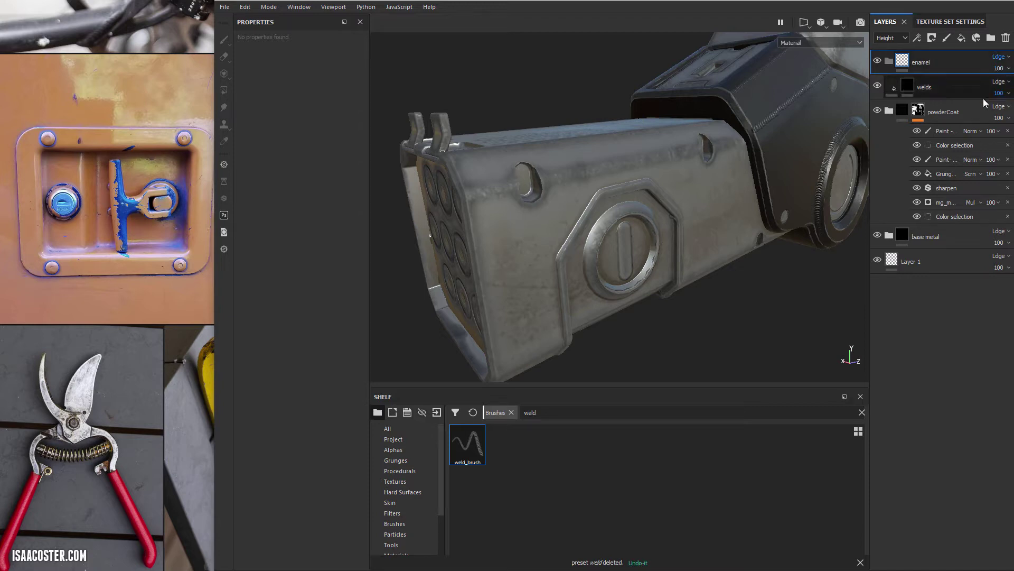
{"action": "double_click", "coordinate": [942, 113]}
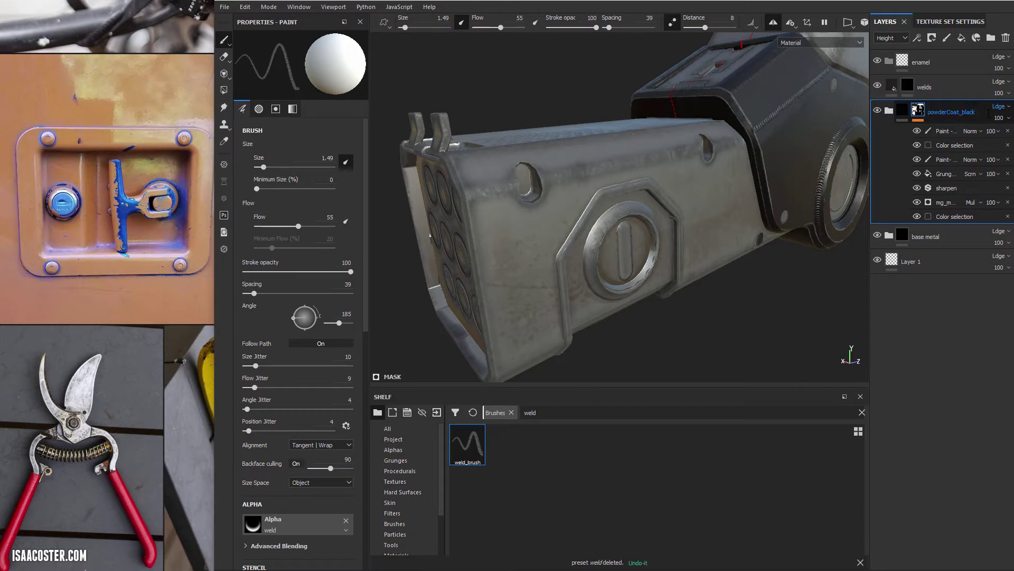
{"action": "double_click", "coordinate": [925, 62]}
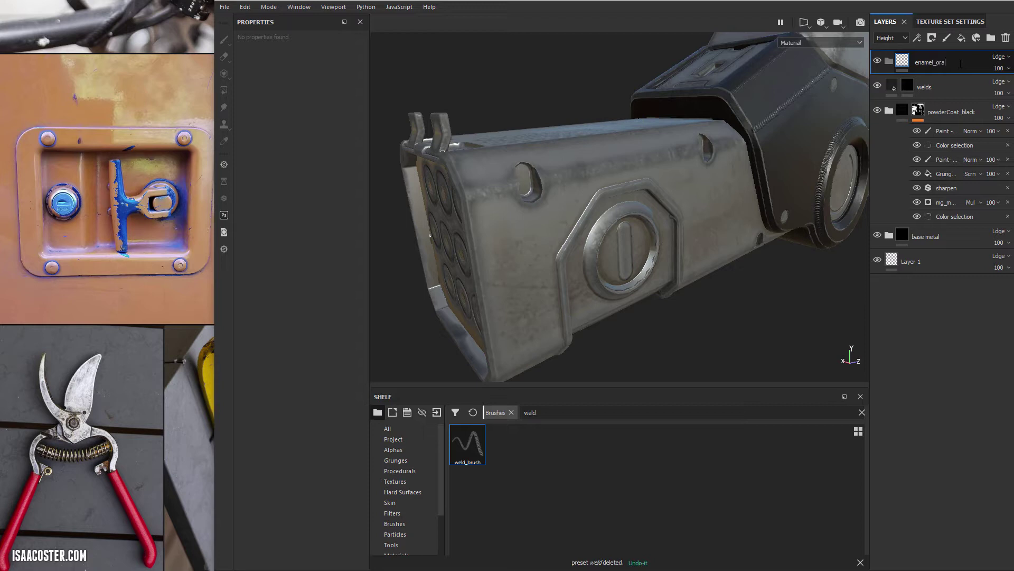
{"action": "type", "text": "e"}
{"action": "key", "text": "Return"}
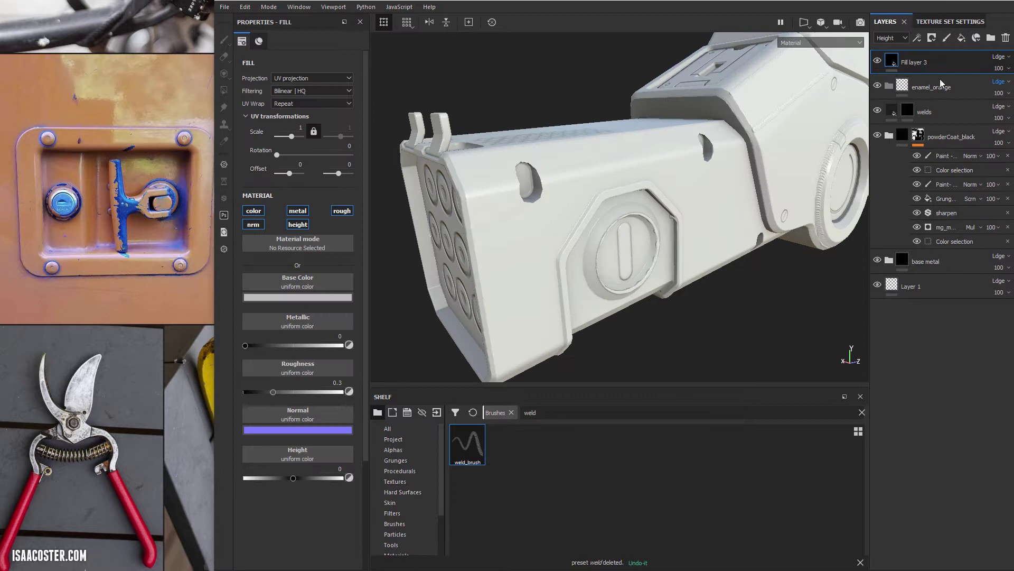
Step: Place Fill layer 3 below the enamel_orange folder, directly above welds
{"action": "mouse_move", "coordinate": [931, 66]}
{"action": "left_mouse_down"}
{"action": "mouse_move", "coordinate": [956, 94]}
{"action": "mouse_move", "coordinate": [927, 62]}
{"action": "left_mouse_up"}
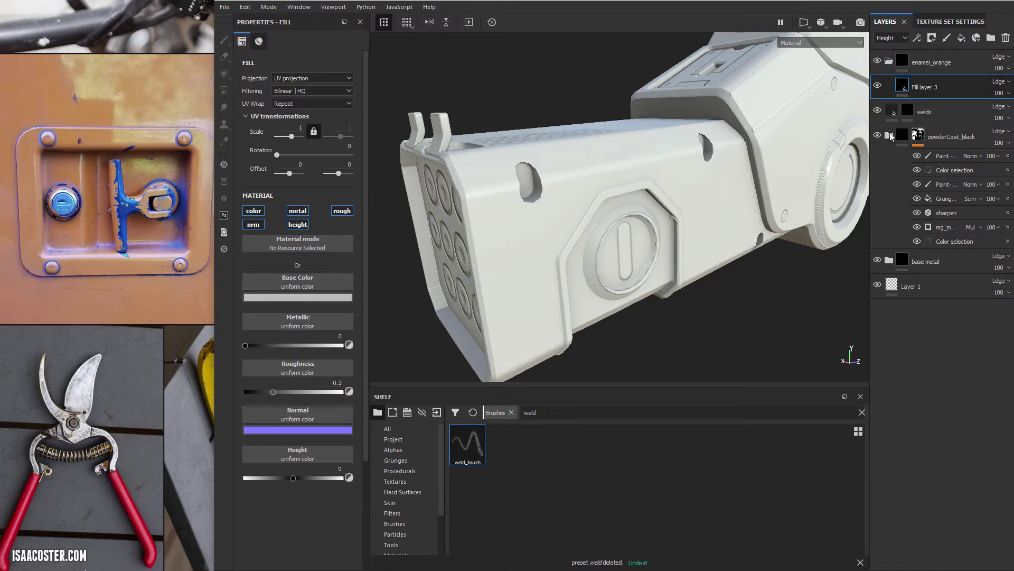
{"action": "left_click", "coordinate": [946, 112]}
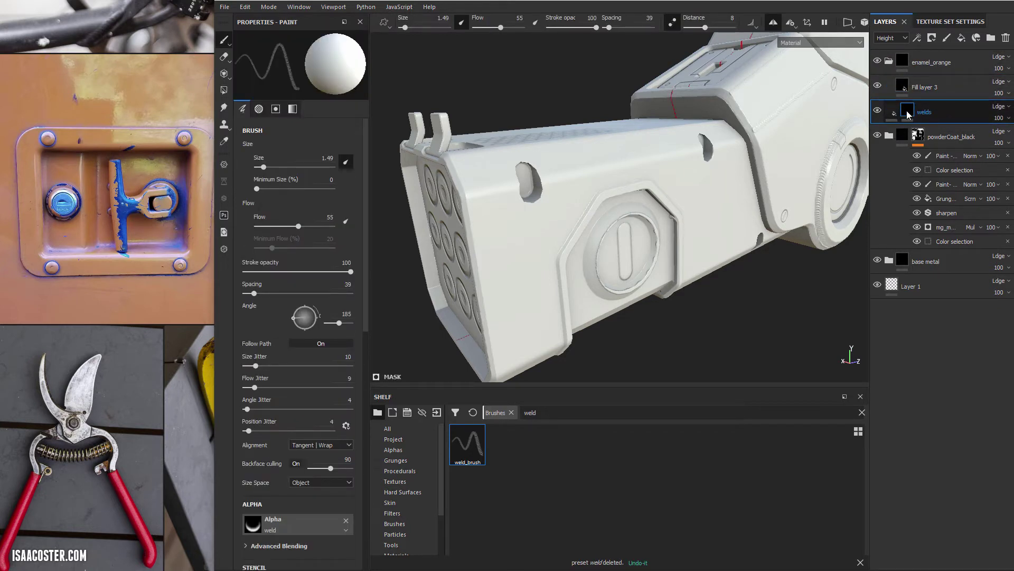
{"action": "left_click_drag", "start_coordinate": [908, 114], "coordinate": [945, 113]}
{"action": "left_click_drag", "start_coordinate": [795, 132], "coordinate": [813, 144], "text": "alt"}
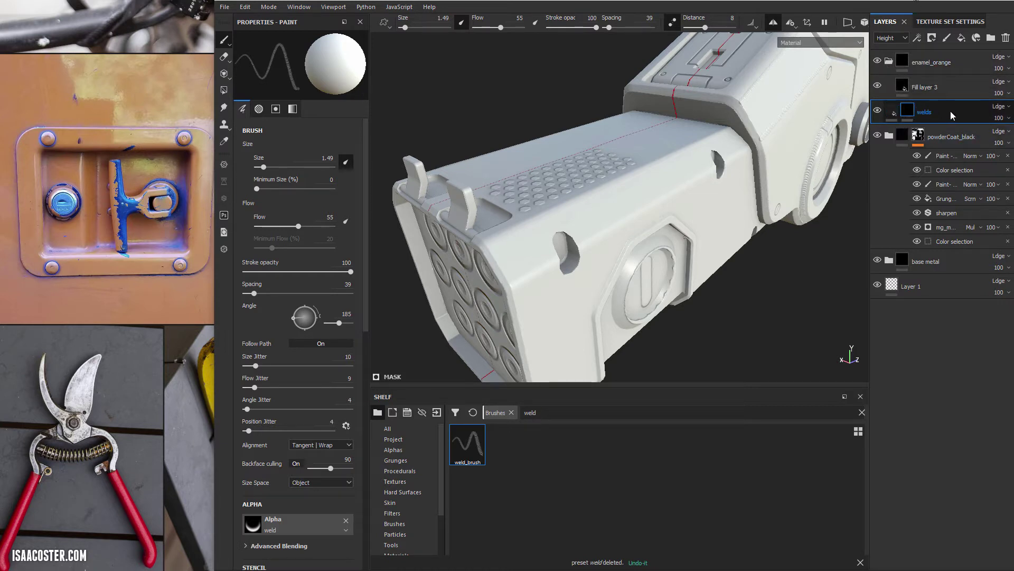
Step: Select Fill layer 3 and check its white fill around the bracket and hexagonal cap
{"action": "left_click_drag", "start_coordinate": [692, 135], "coordinate": [733, 186], "text": "alt"}
{"action": "left_click_drag", "start_coordinate": [726, 133], "coordinate": [581, 93], "text": "alt"}
{"action": "left_click_drag", "start_coordinate": [774, 95], "coordinate": [616, 114], "text": "alt"}
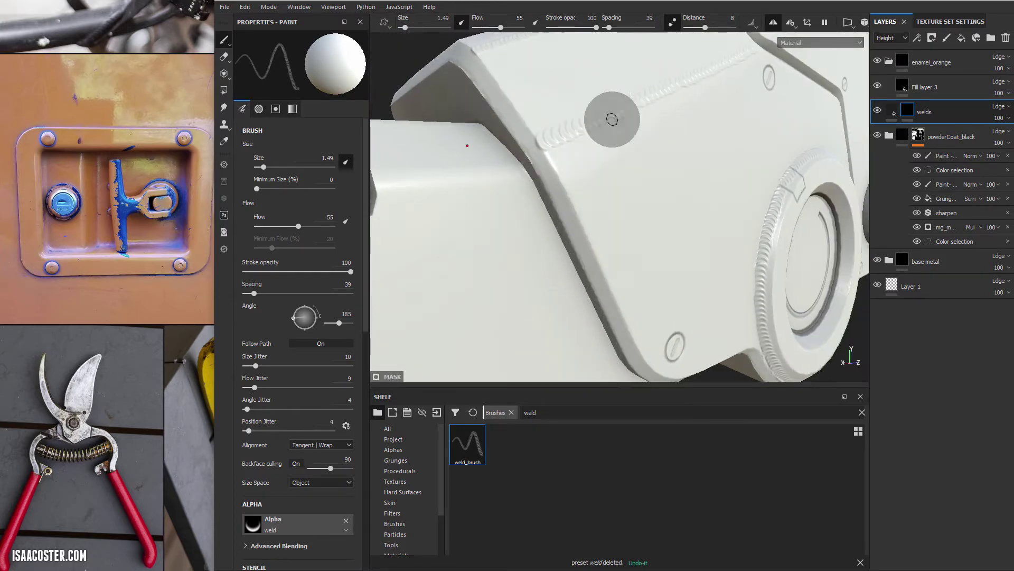
{"action": "left_click", "coordinate": [936, 83]}
{"action": "mouse_move", "coordinate": [591, 154]}
{"action": "left_mouse_down", "text": "alt"}
{"action": "mouse_move", "coordinate": [550, 165]}
{"action": "mouse_move", "coordinate": [648, 161]}
{"action": "mouse_move", "coordinate": [518, 153]}
{"action": "mouse_move", "coordinate": [474, 229]}
{"action": "mouse_move", "coordinate": [431, 197]}
{"action": "left_mouse_up", "text": "alt"}
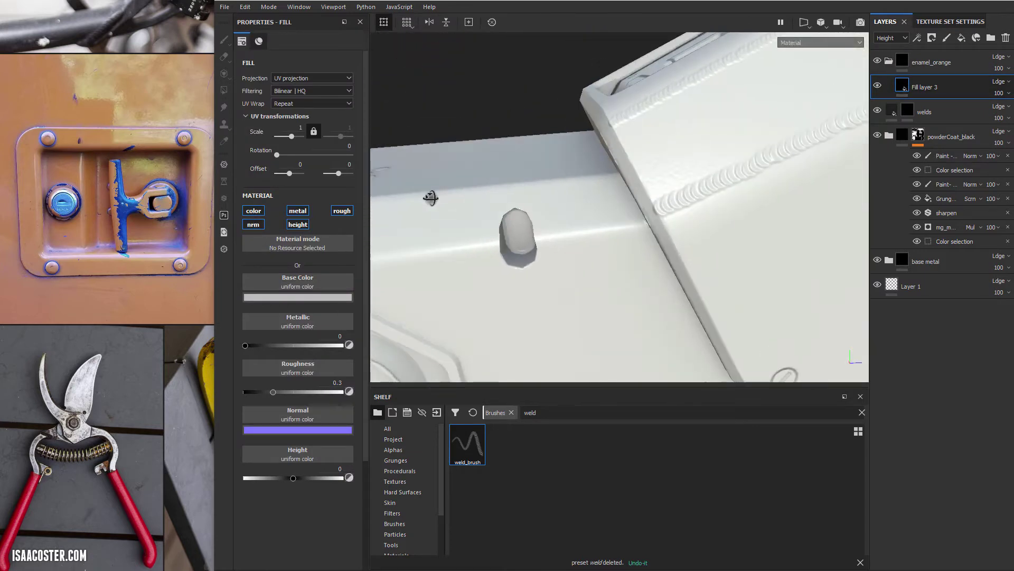
{"action": "left_click_drag", "start_coordinate": [581, 174], "coordinate": [593, 75], "text": "alt"}
{"action": "middle_click_drag", "start_coordinate": [593, 75], "coordinate": [659, 91], "text": "alt"}
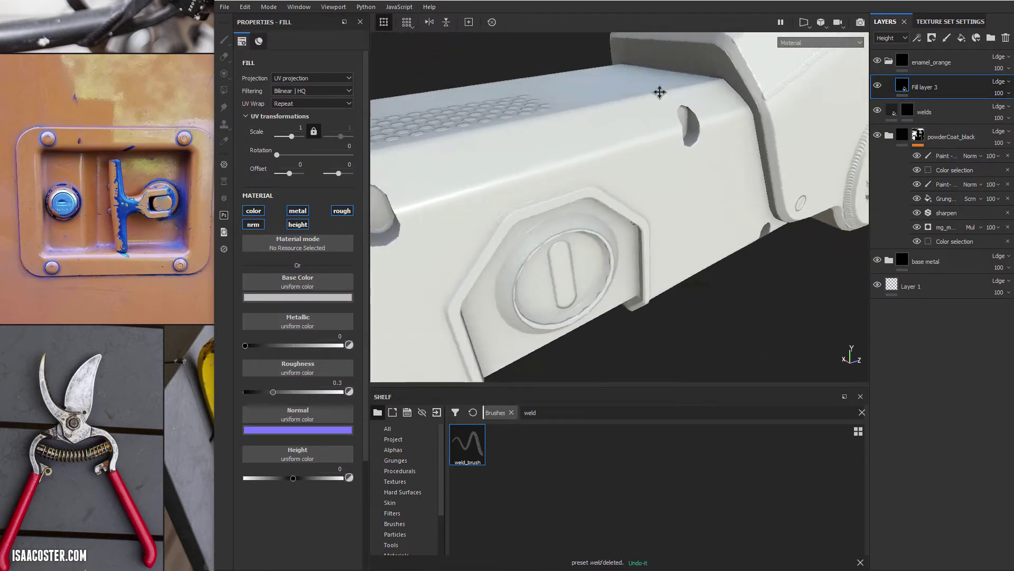
{"action": "right_click_drag", "start_coordinate": [659, 91], "coordinate": [607, 119], "text": "alt"}
{"action": "left_click_drag", "start_coordinate": [608, 119], "coordinate": [653, 161], "text": "alt"}
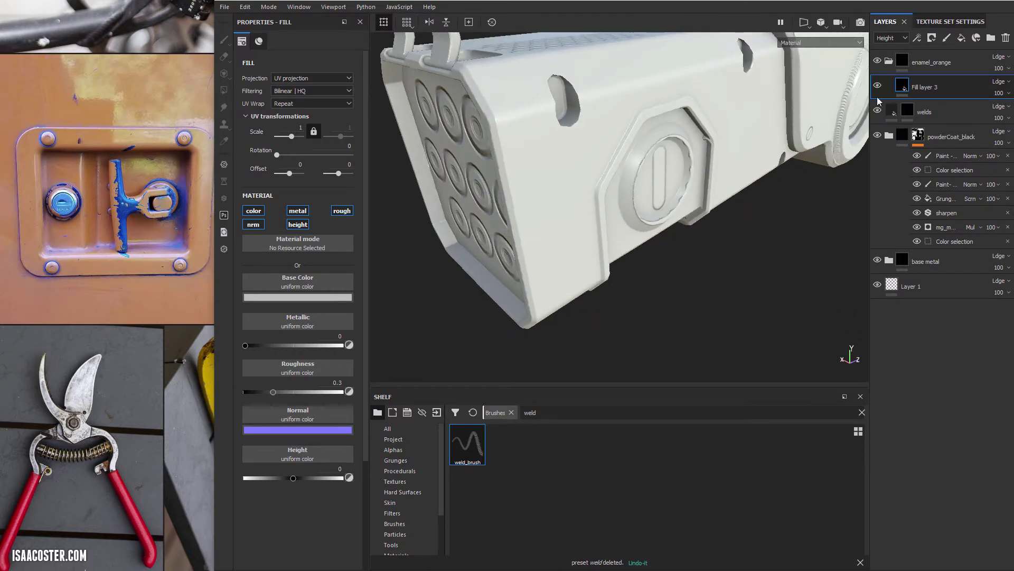
Step: Set Fill layer 3's base colour to a saturated orange sampled from the reference photo
{"action": "left_click", "coordinate": [269, 297]}
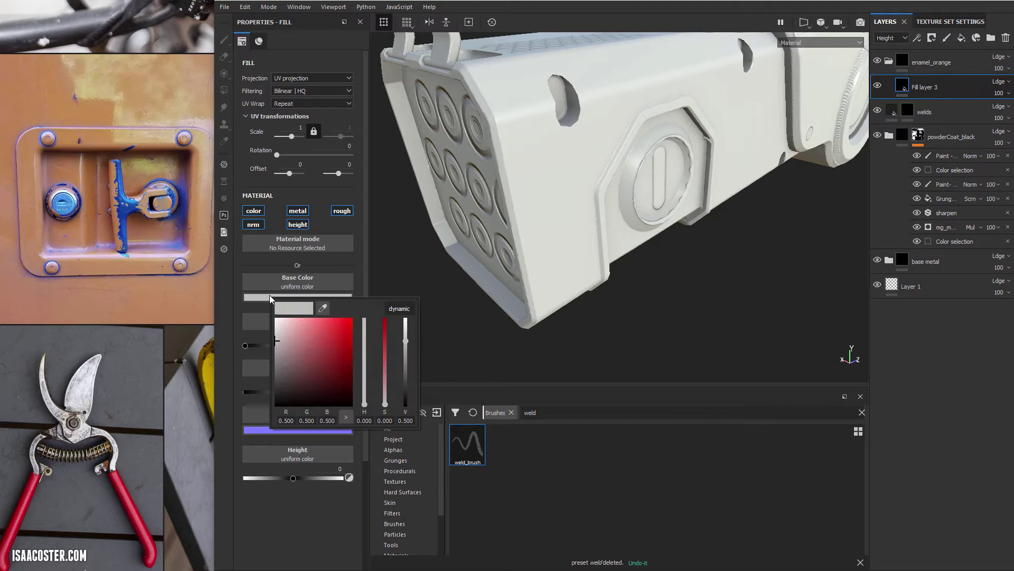
{"action": "left_click", "coordinate": [330, 300]}
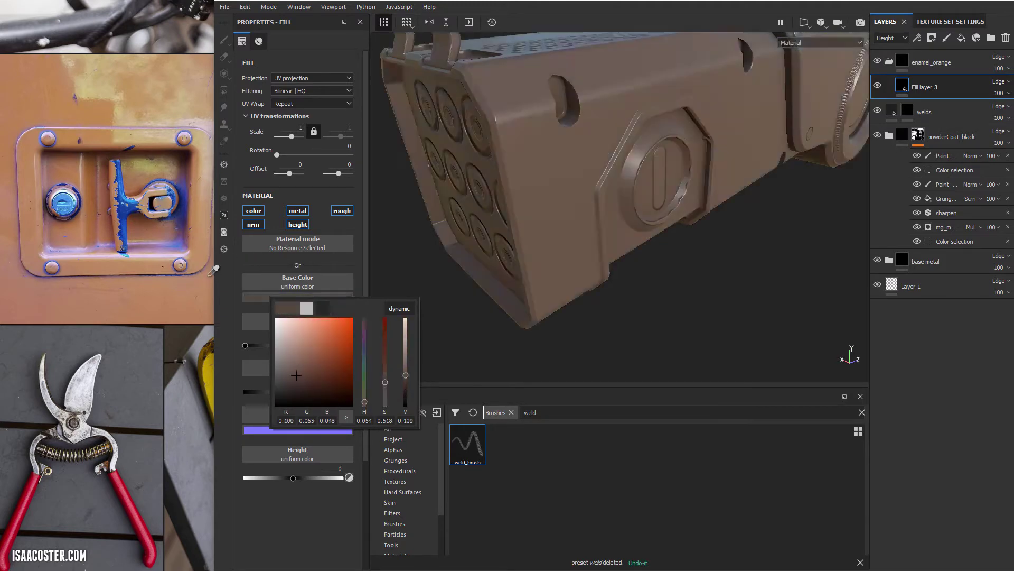
{"action": "left_click", "coordinate": [169, 288]}
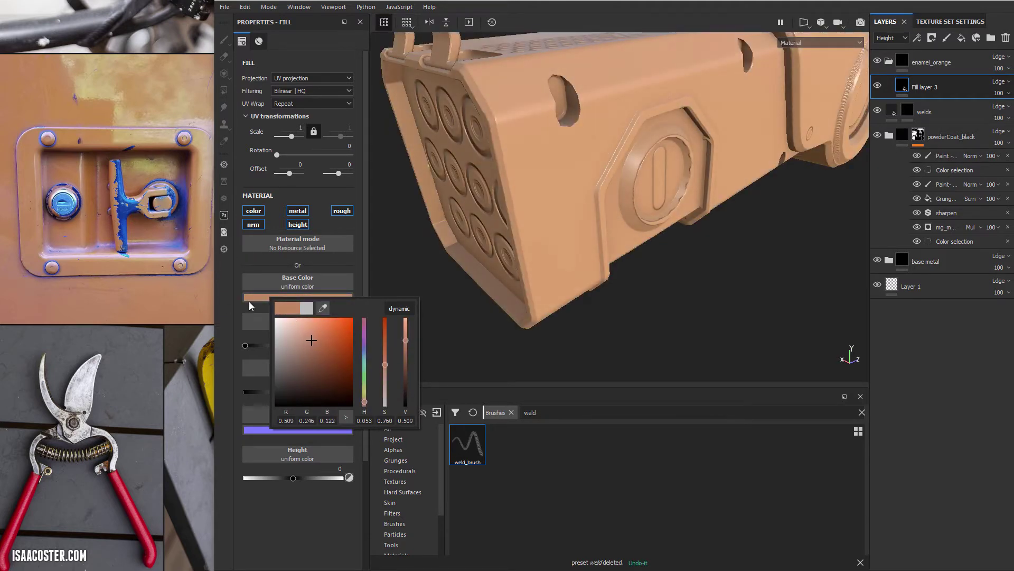
{"action": "left_click", "coordinate": [324, 309]}
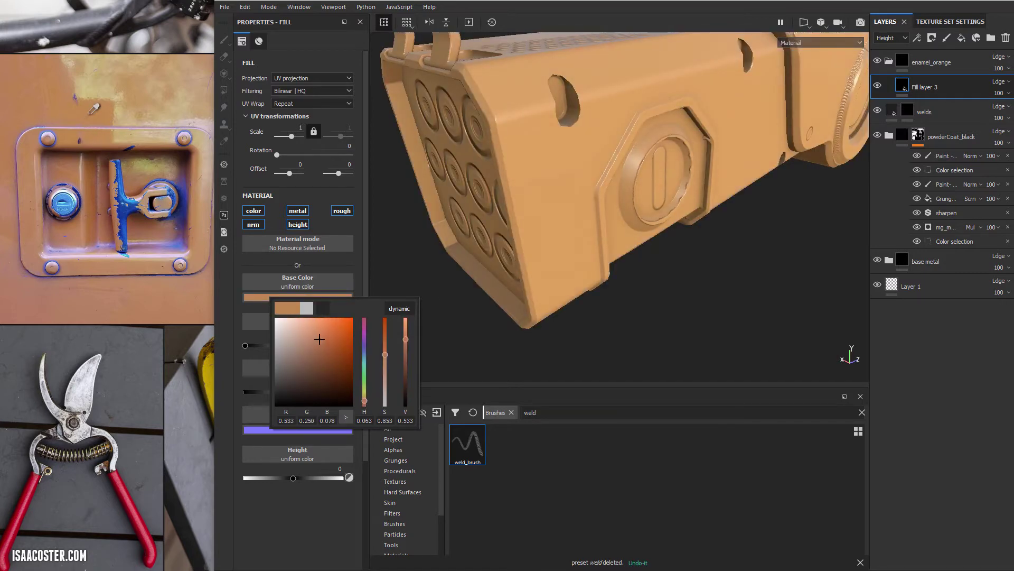
{"action": "left_click", "coordinate": [94, 108]}
{"action": "left_click_drag", "start_coordinate": [401, 183], "coordinate": [507, 190], "text": "alt"}
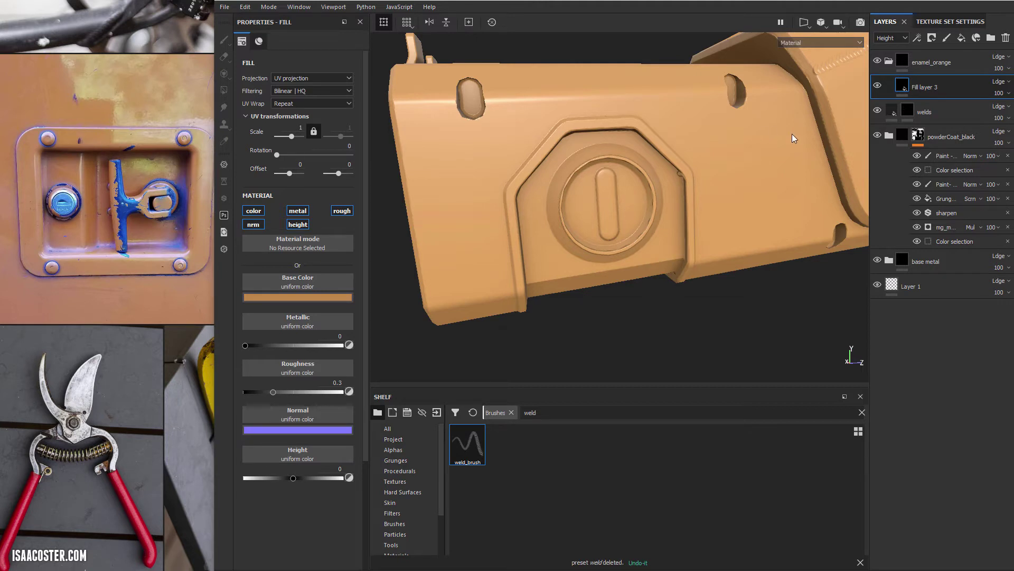
{"action": "key", "text": "alt"}
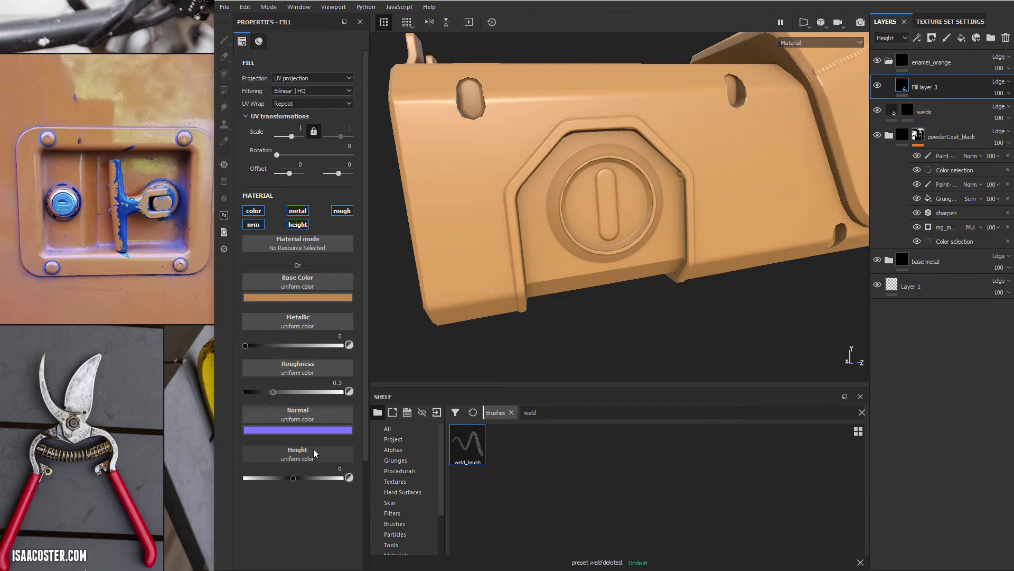
Step: Show the Alphas, then Grunges, in the shelf and preview the grunge thumbnails
{"action": "left_click", "coordinate": [393, 450]}
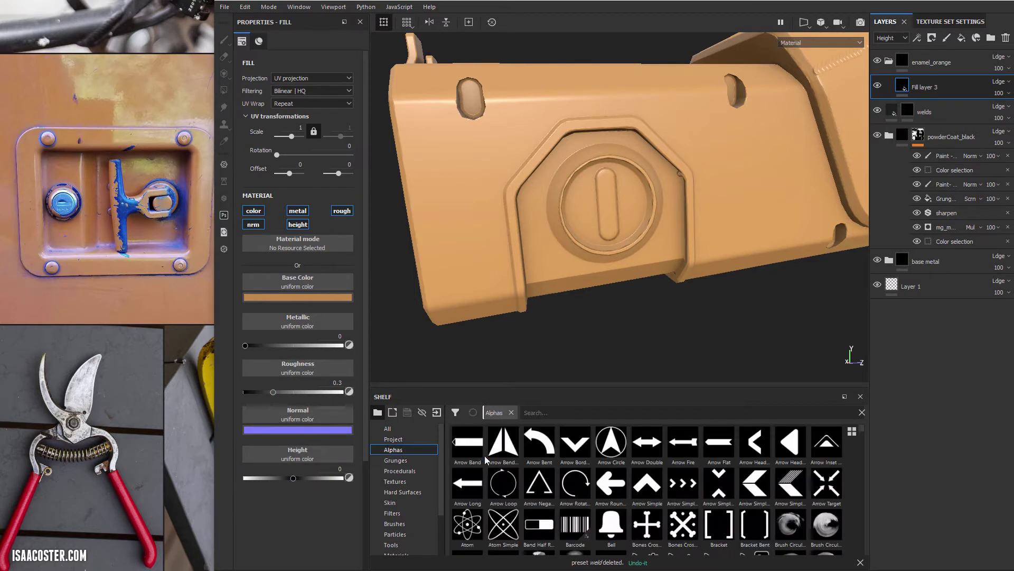
{"action": "left_click", "coordinate": [407, 461]}
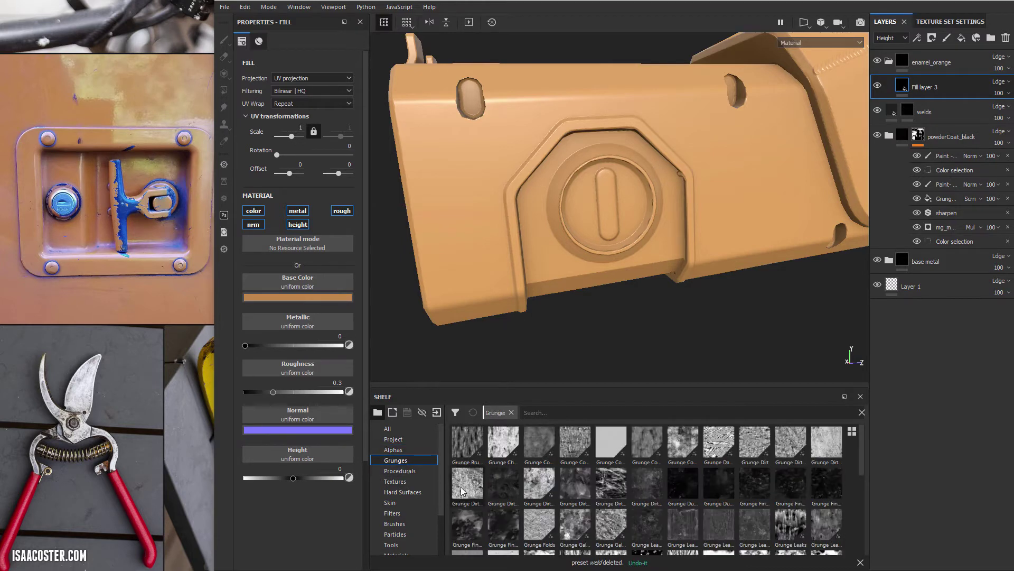
{"action": "mouse_move", "coordinate": [471, 488]}
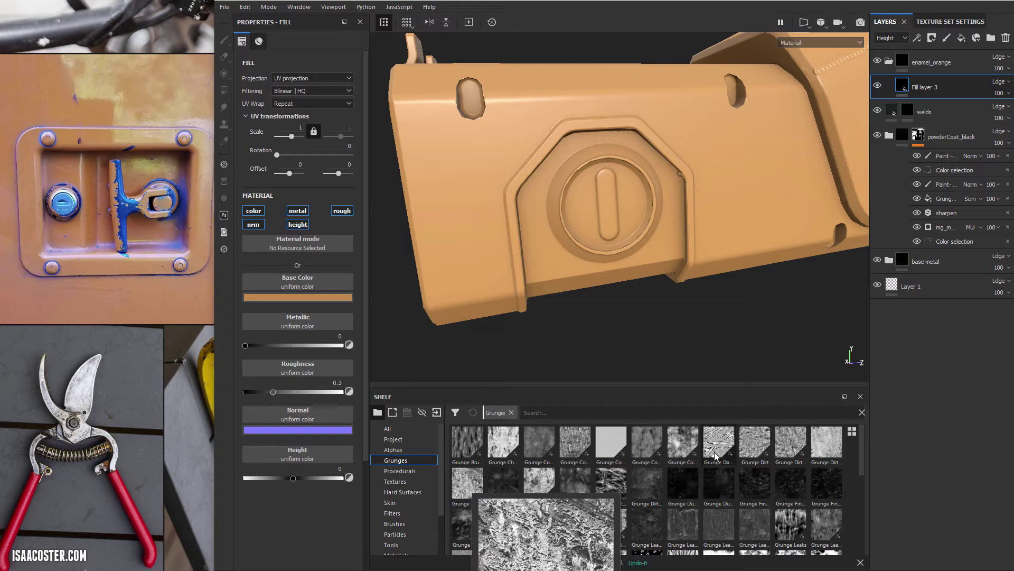
{"action": "mouse_move", "coordinate": [716, 455]}
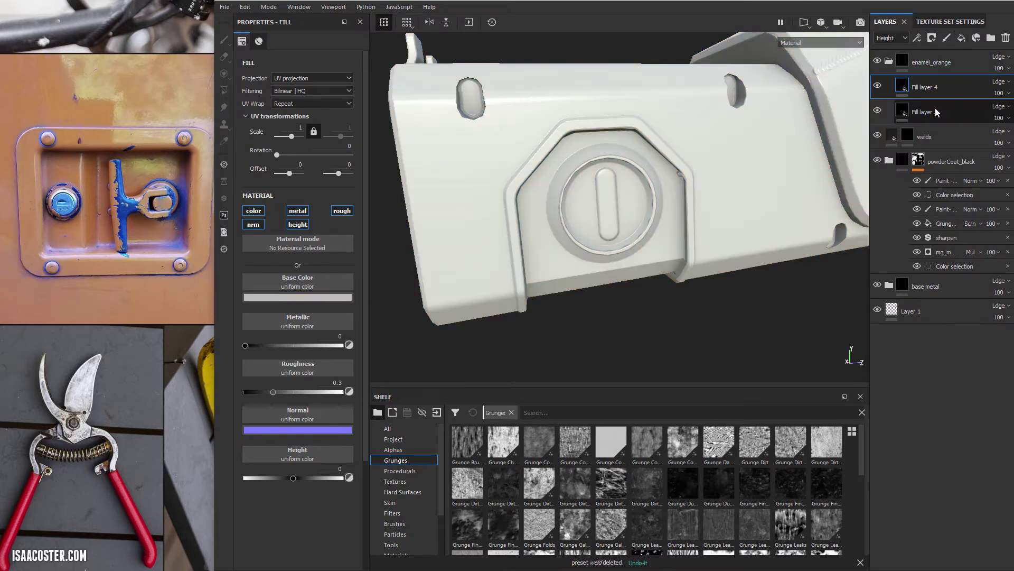
Step: Rename Fill layer 3 to color and Fill layer 4 to texture
{"action": "double_click", "coordinate": [936, 114]}
{"action": "type", "text": "color"}
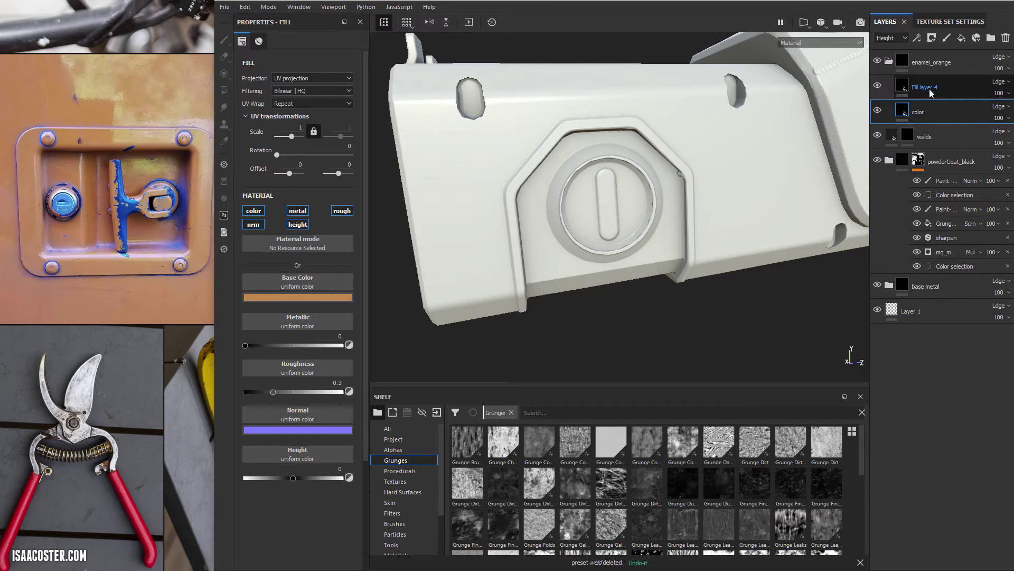
{"action": "double_click", "coordinate": [938, 87]}
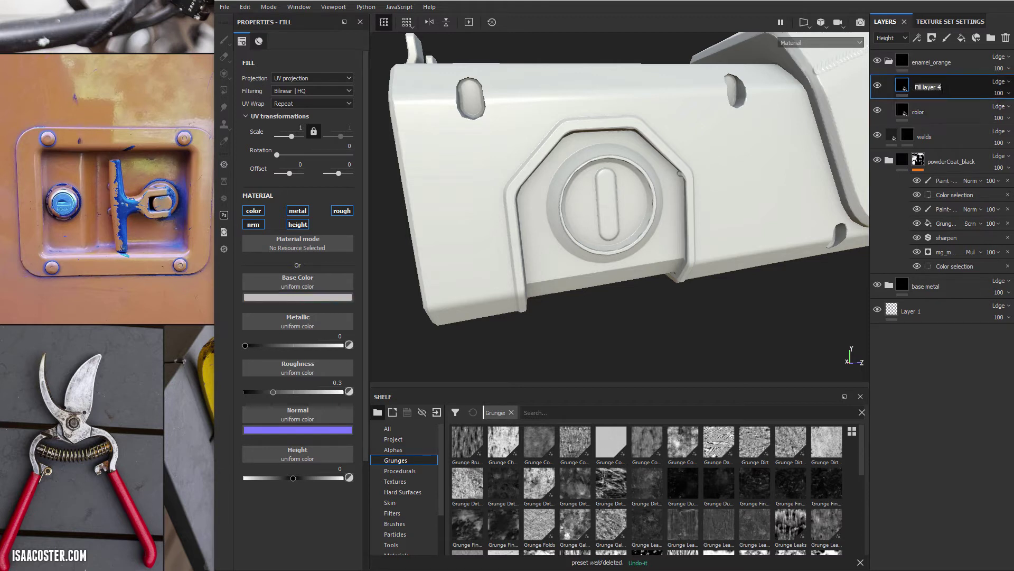
{"action": "type", "text": "texture"}
Step: View the stack by Base Color and limit the color layer to colour only
{"action": "left_click", "coordinate": [932, 112]}
{"action": "left_click", "coordinate": [895, 38]}
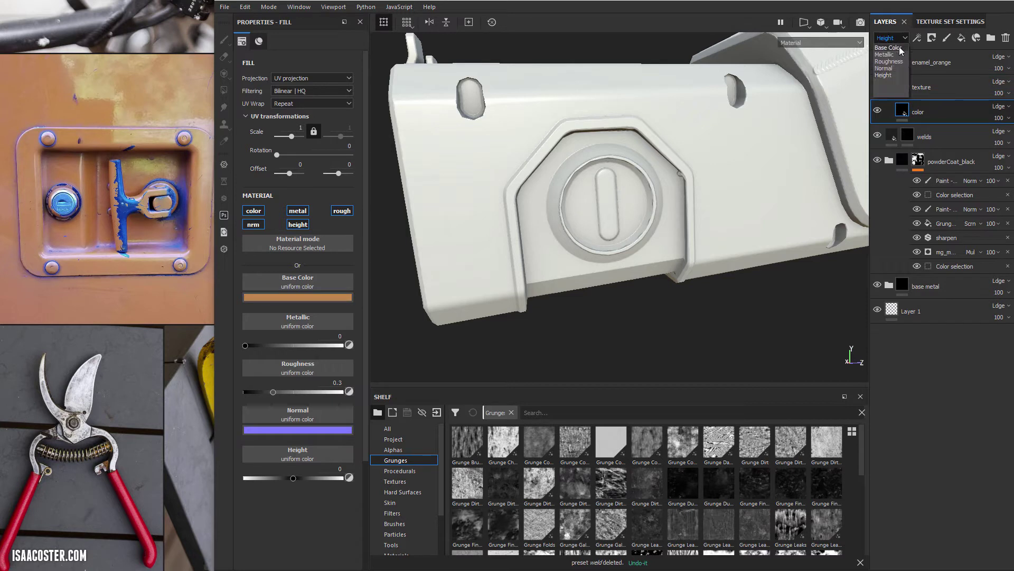
{"action": "left_click", "coordinate": [900, 48]}
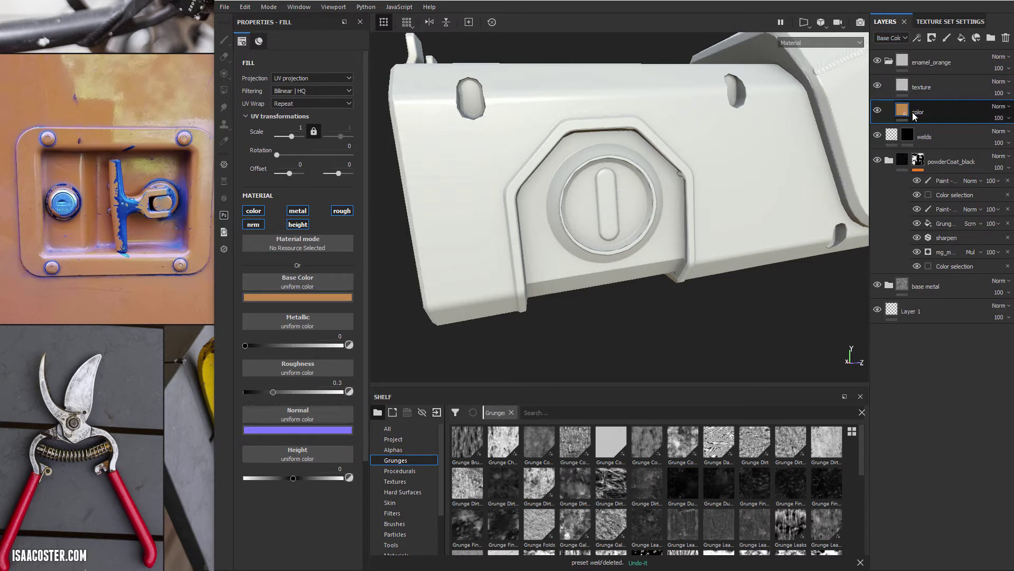
{"action": "left_click", "coordinate": [253, 224]}
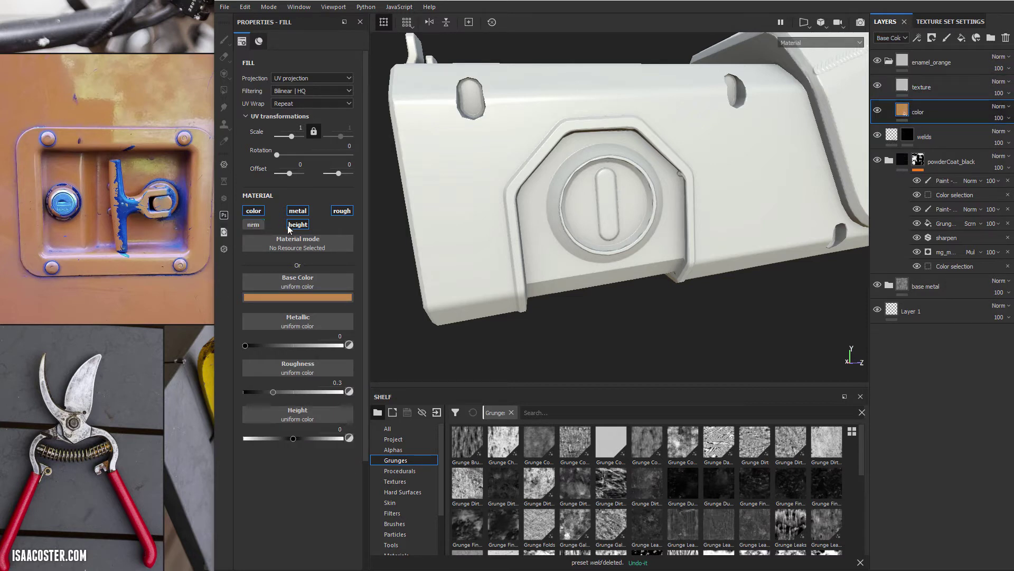
{"action": "left_click", "coordinate": [297, 224]}
{"action": "left_click", "coordinate": [297, 210]}
{"action": "left_click", "coordinate": [342, 210]}
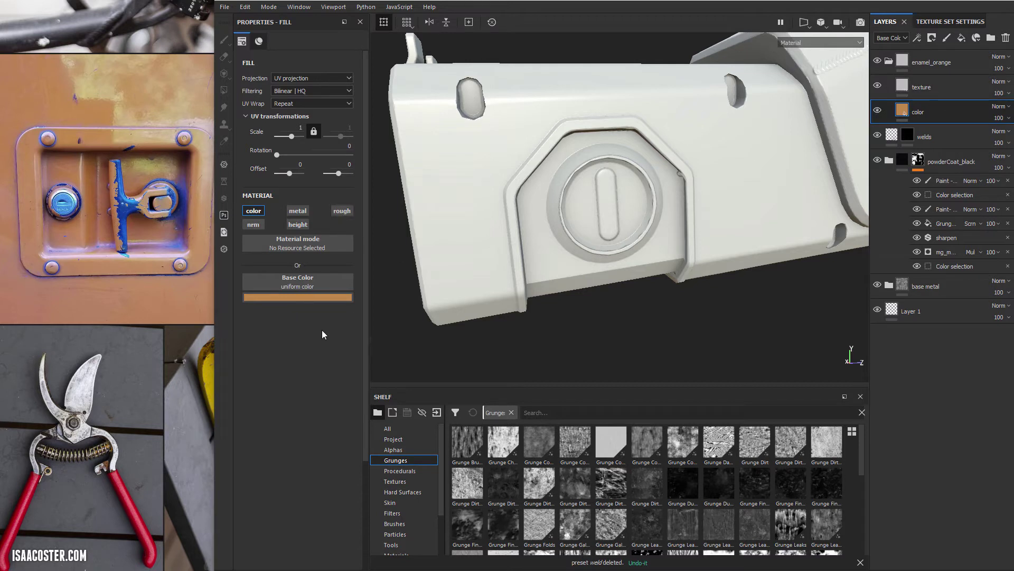
Step: Limit the texture layer to the height channel only
{"action": "left_click", "coordinate": [951, 93]}
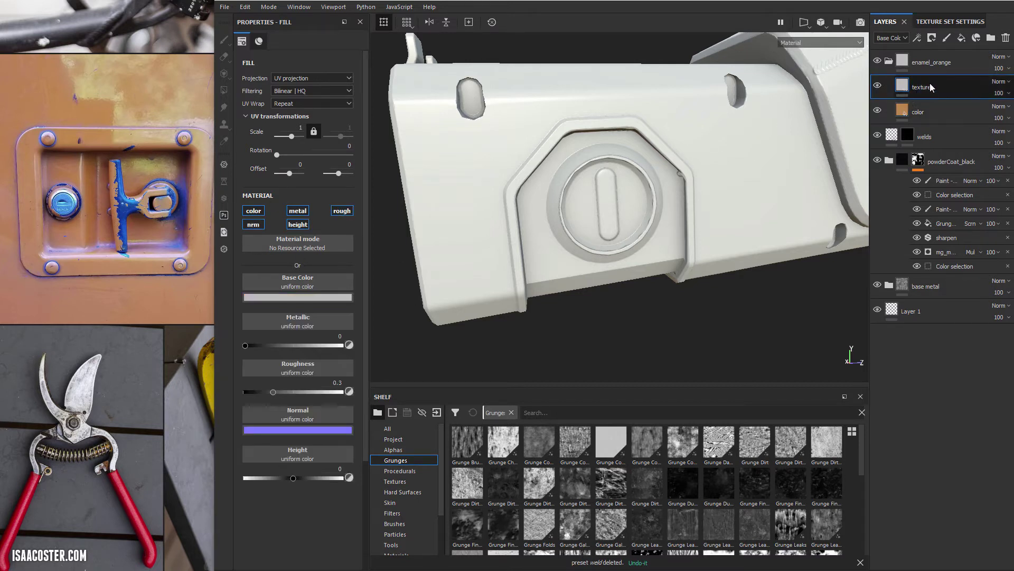
{"action": "left_click", "coordinate": [341, 210]}
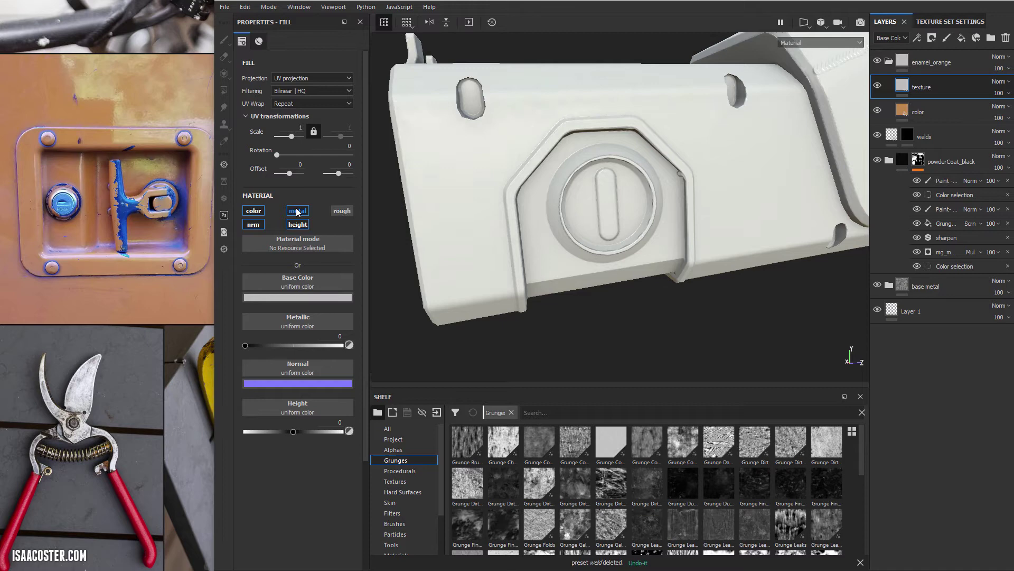
{"action": "left_click", "coordinate": [297, 211]}
{"action": "left_click", "coordinate": [253, 210]}
{"action": "left_click", "coordinate": [253, 224]}
{"action": "left_click_drag", "start_coordinate": [486, 249], "coordinate": [526, 236], "text": "alt"}
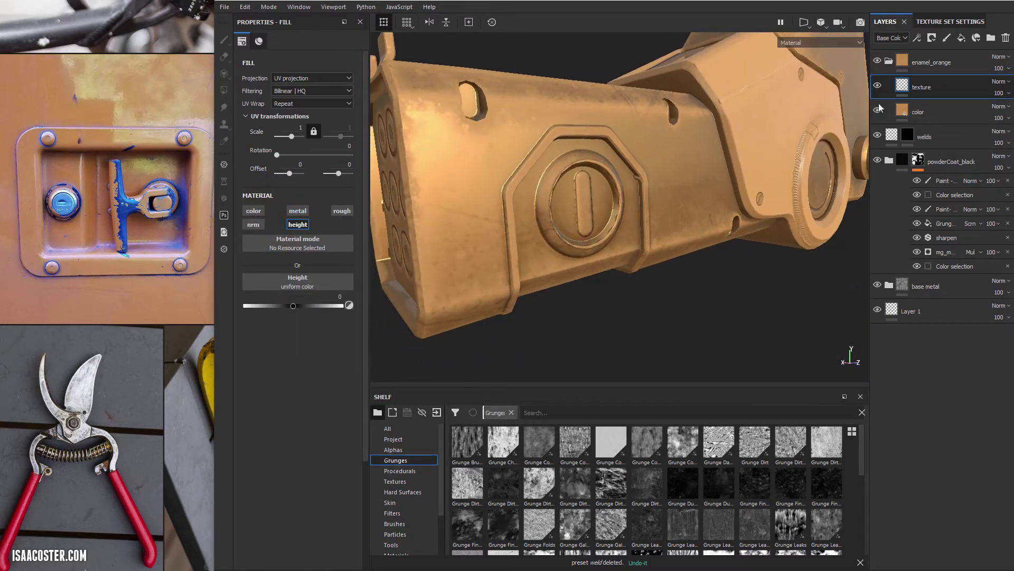
Step: Re-enable metallic on the color layer with its value set to 0
{"action": "left_click", "coordinate": [930, 112]}
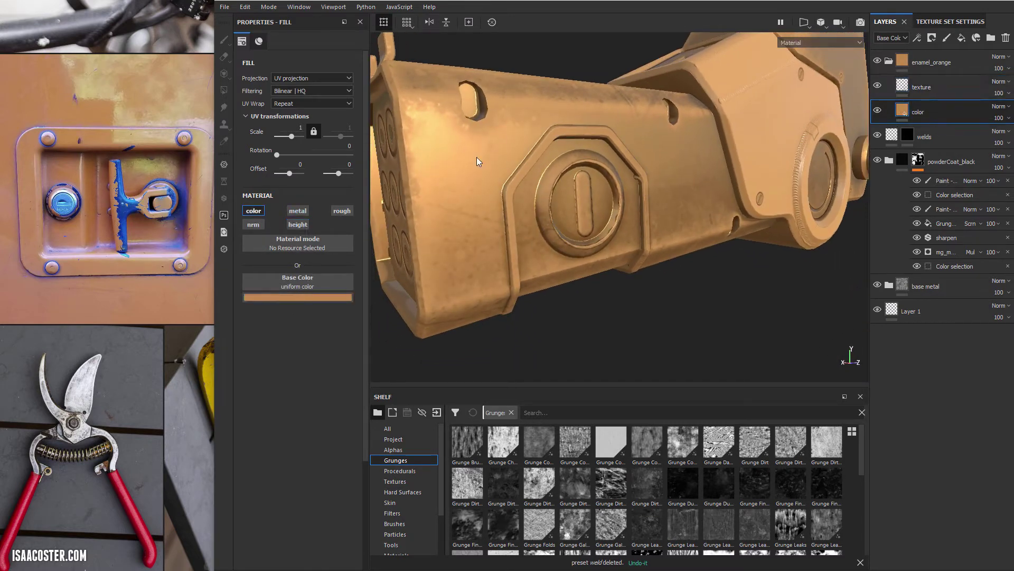
{"action": "left_click", "coordinate": [299, 211]}
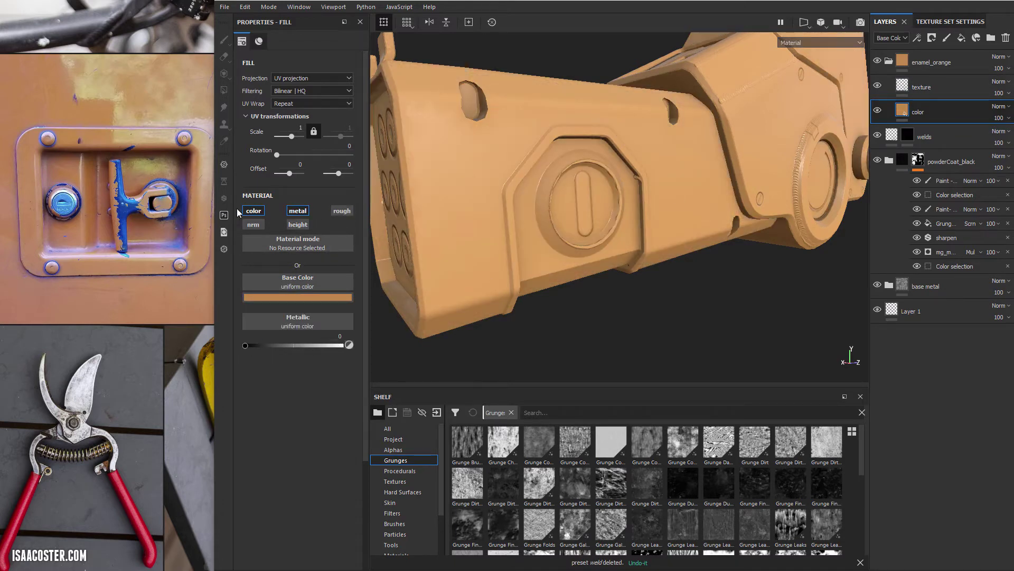
{"action": "left_click_drag", "start_coordinate": [594, 188], "coordinate": [486, 287], "text": "alt"}
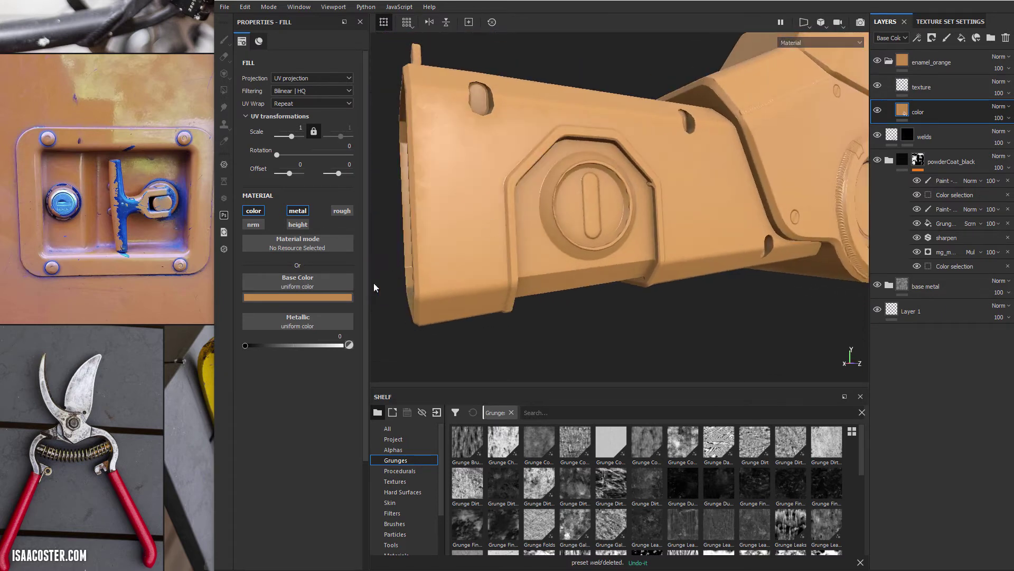
{"action": "left_click_drag", "start_coordinate": [270, 343], "coordinate": [185, 345]}
{"action": "left_click_drag", "start_coordinate": [570, 165], "coordinate": [452, 156], "text": "alt"}
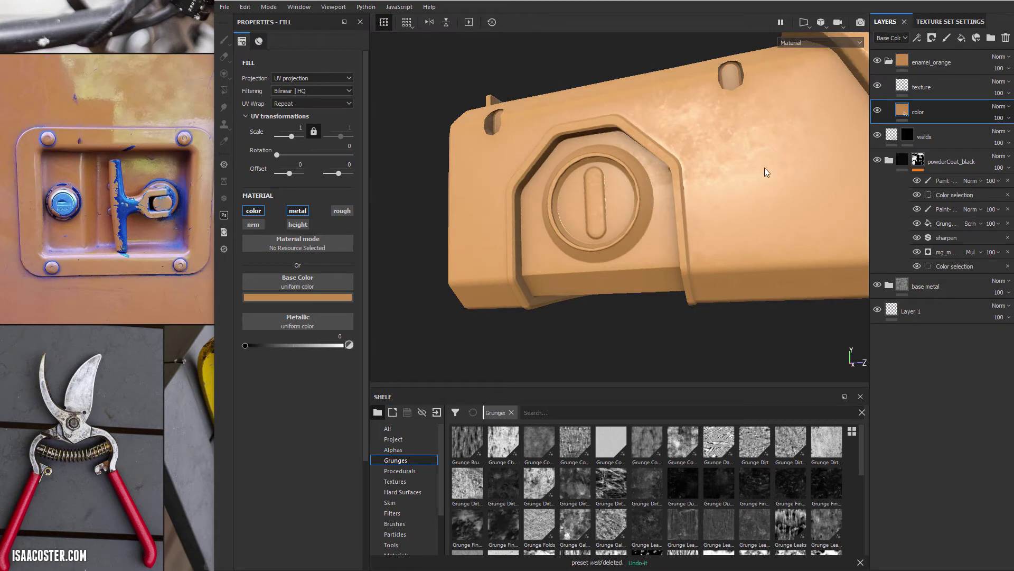
{"action": "left_click_drag", "start_coordinate": [502, 212], "coordinate": [559, 211], "text": "alt"}
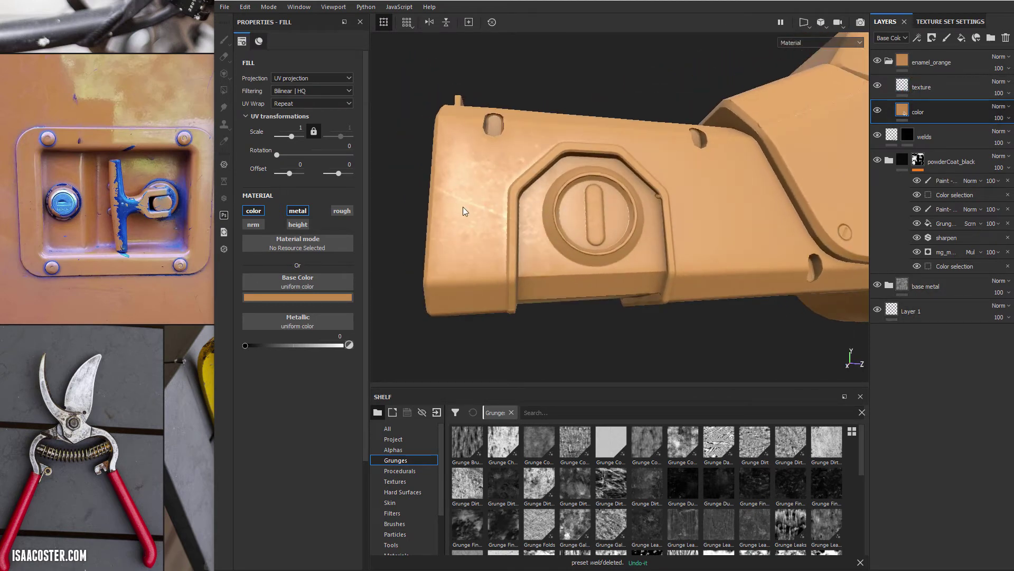
{"action": "left_click_drag", "start_coordinate": [463, 211], "coordinate": [492, 214], "text": "alt"}
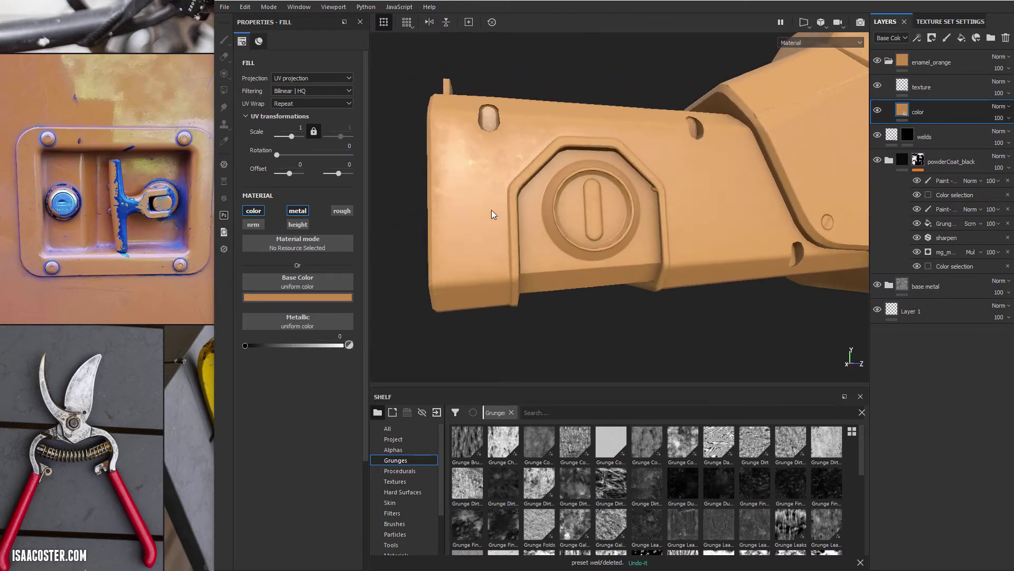
{"action": "left_click_drag", "start_coordinate": [501, 158], "coordinate": [562, 172], "text": "alt"}
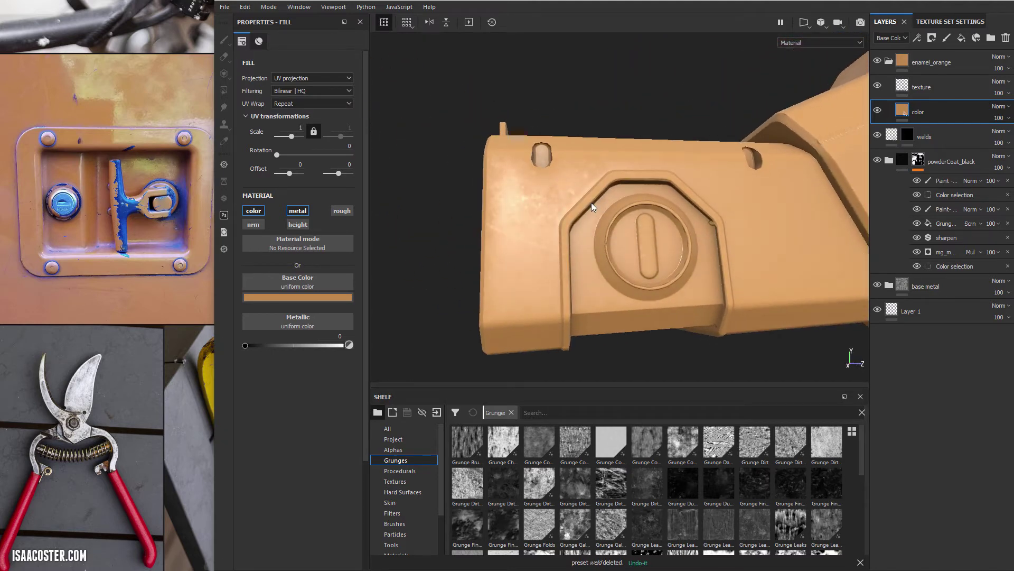
Step: Add a black mask to the enamel_orange folder
{"action": "right_click", "coordinate": [934, 60]}
{"action": "left_click", "coordinate": [974, 78]}
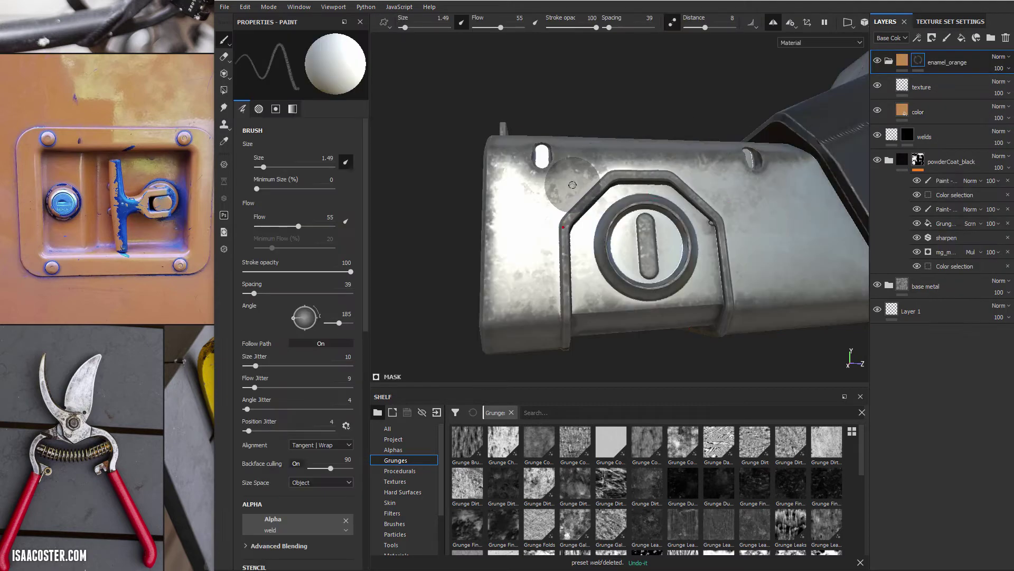
{"action": "left_click_drag", "start_coordinate": [549, 189], "coordinate": [609, 209], "text": "alt"}
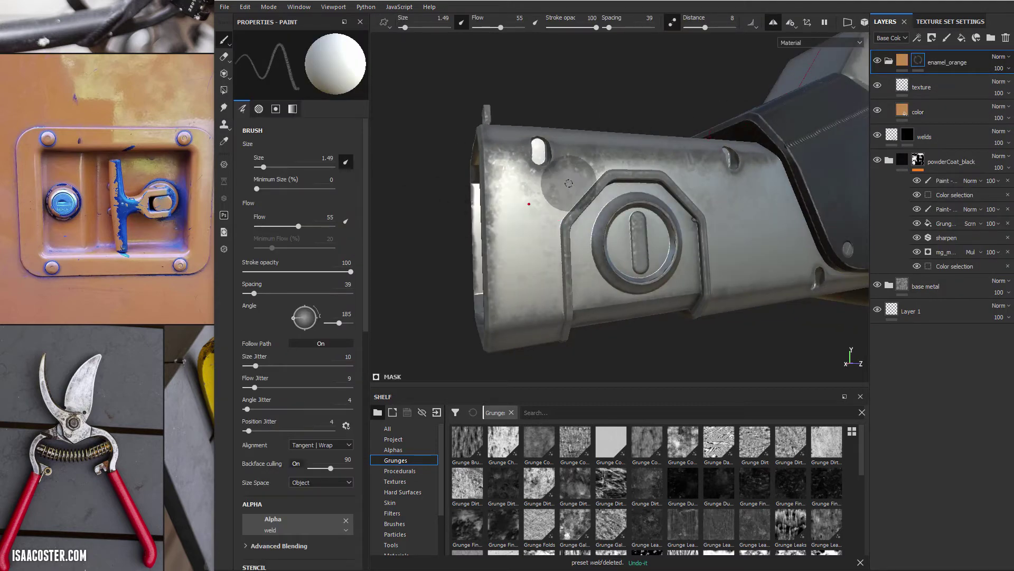
Step: Paint an orange band across the plate with the Basic Hard brush
{"action": "left_click", "coordinate": [400, 524]}
{"action": "left_click", "coordinate": [791, 443]}
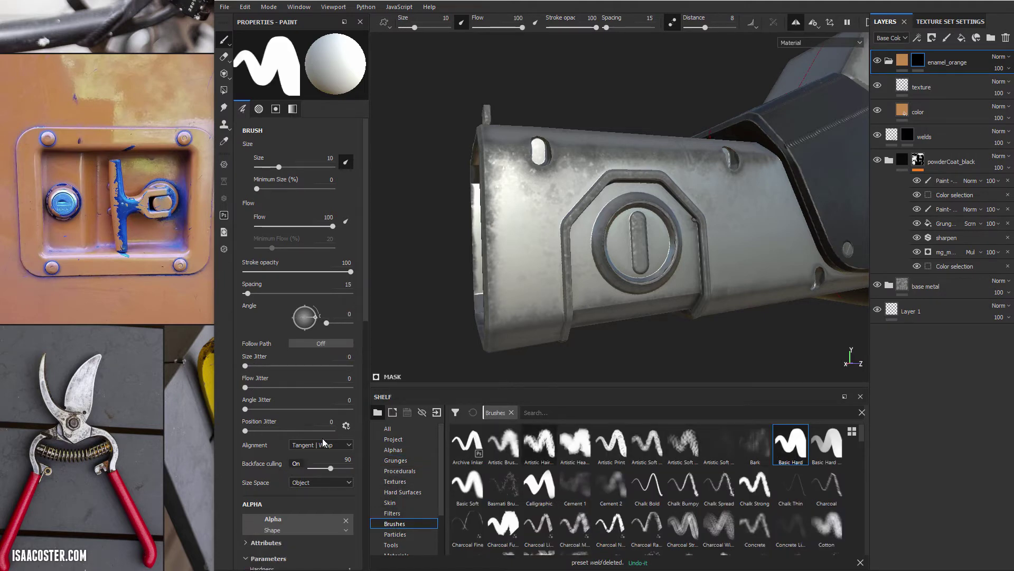
{"action": "scroll", "coordinate": [306, 444], "scroll_direction": "down", "scroll_amount": 6}
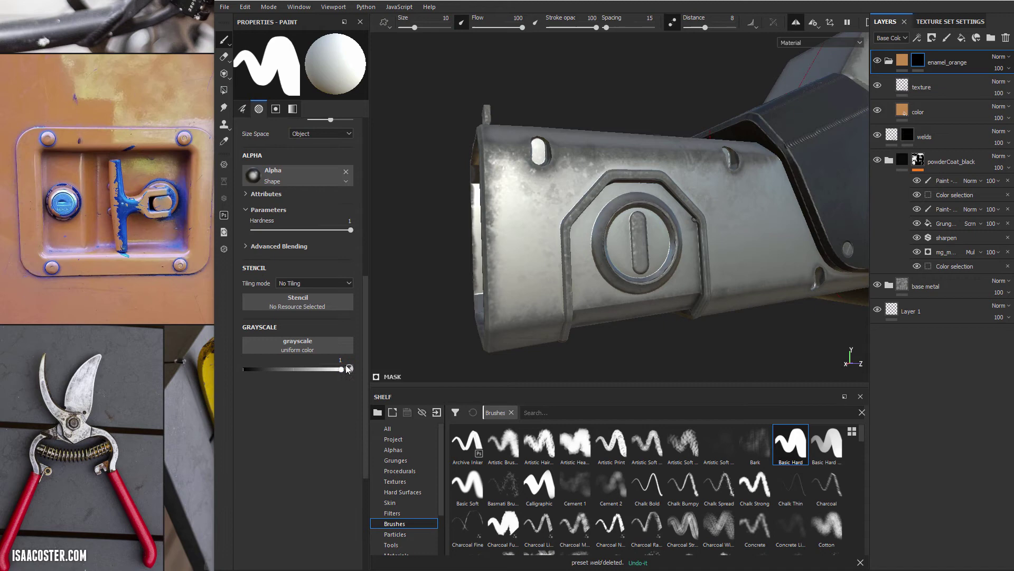
{"action": "left_click_drag", "start_coordinate": [521, 274], "coordinate": [489, 245], "text": "alt"}
{"action": "left_click_drag", "start_coordinate": [616, 132], "coordinate": [500, 222]}
{"action": "scroll", "coordinate": [520, 217], "scroll_direction": "up", "scroll_amount": 5}
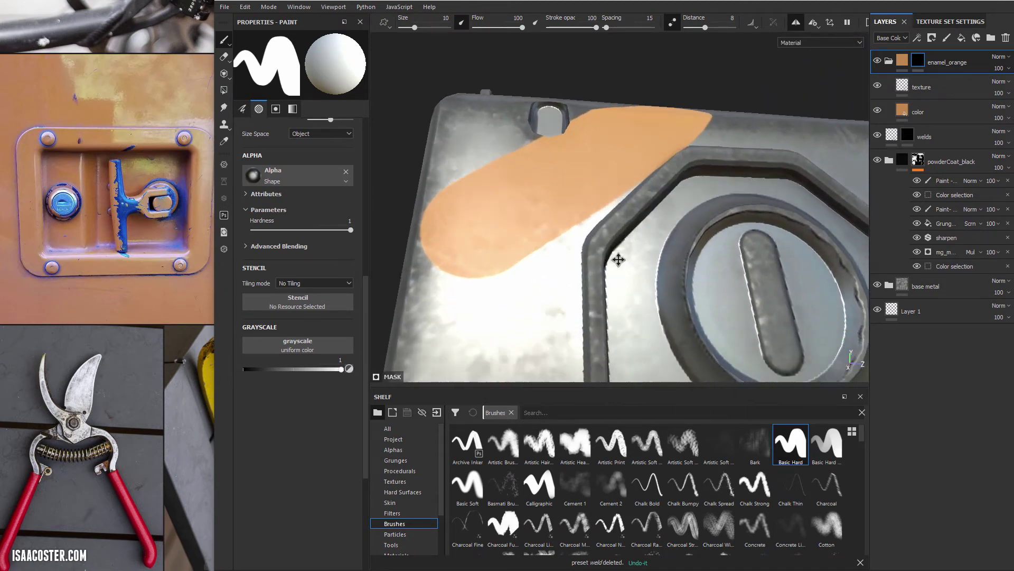
{"action": "mouse_move", "coordinate": [618, 260]}
{"action": "left_mouse_down", "text": "alt"}
{"action": "mouse_move", "coordinate": [608, 258]}
{"action": "mouse_move", "coordinate": [643, 268]}
{"action": "mouse_move", "coordinate": [634, 266]}
{"action": "left_mouse_up", "text": "alt"}
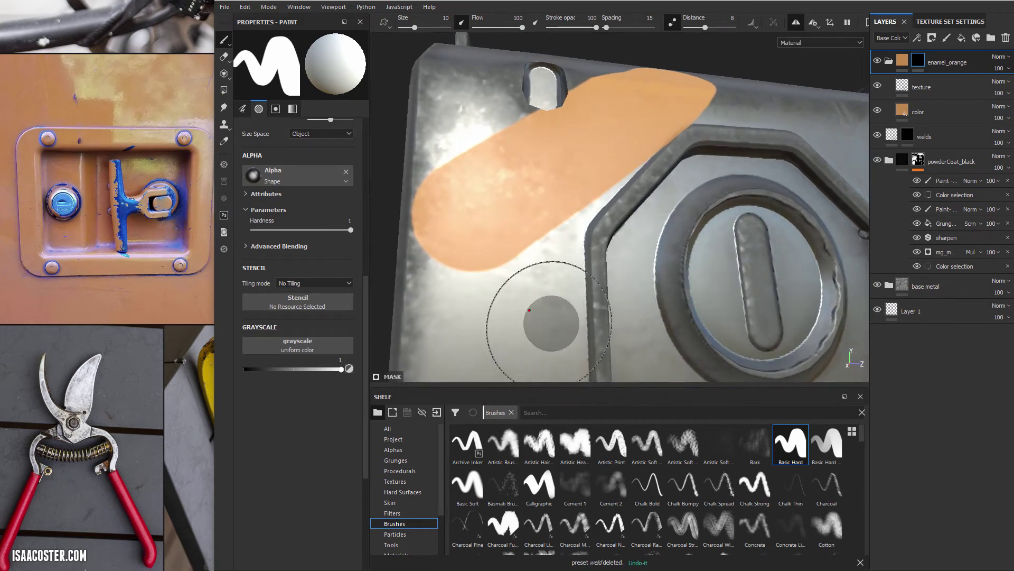
{"action": "left_click_drag", "start_coordinate": [530, 310], "coordinate": [534, 335], "text": "alt"}
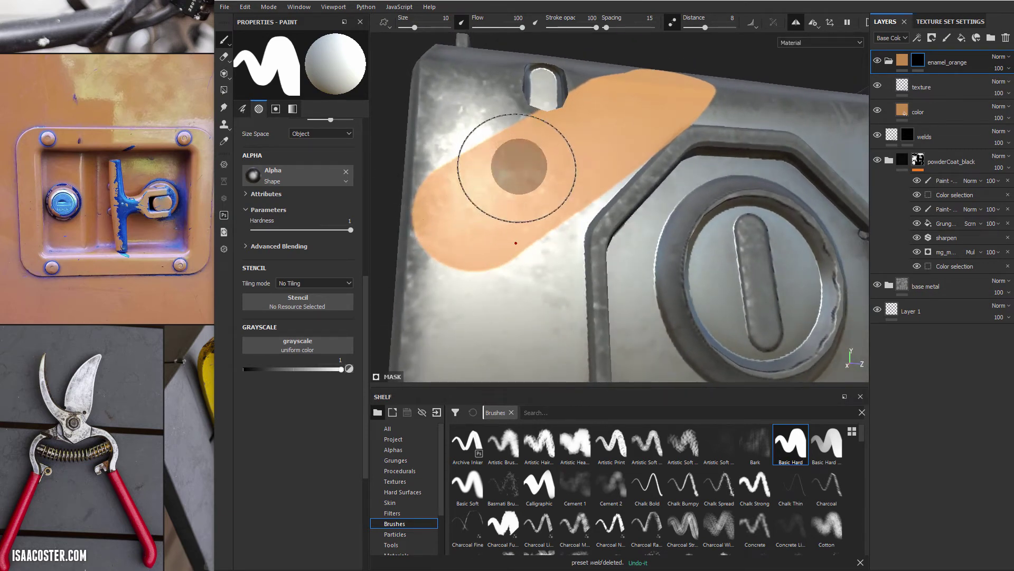
{"action": "mouse_move", "coordinate": [516, 220]}
{"action": "left_mouse_down", "text": "alt"}
{"action": "mouse_move", "coordinate": [521, 226]}
{"action": "mouse_move", "coordinate": [503, 233]}
{"action": "mouse_move", "coordinate": [516, 210]}
{"action": "mouse_move", "coordinate": [521, 226]}
{"action": "left_mouse_up", "text": "alt"}
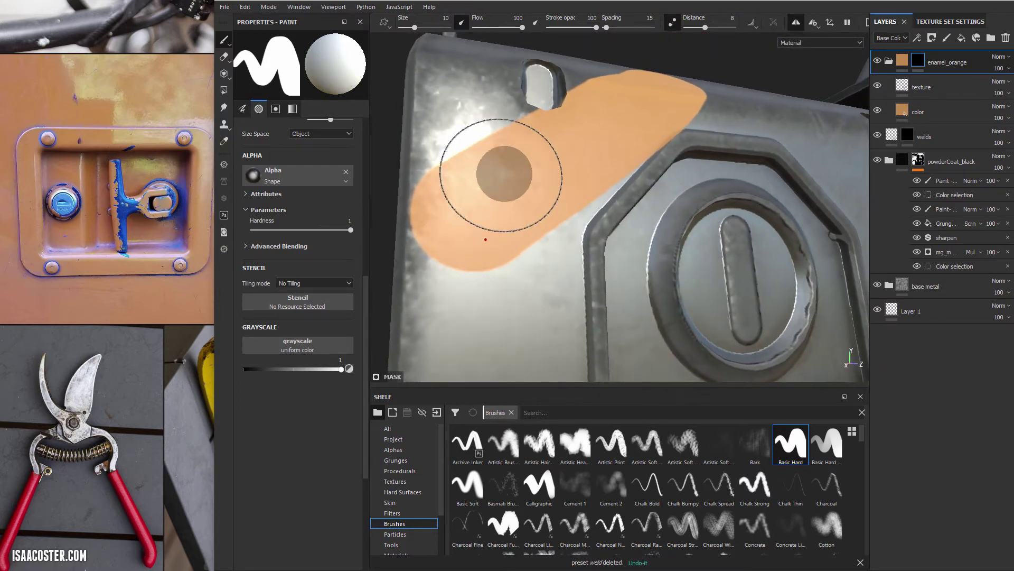
{"action": "mouse_move", "coordinate": [502, 174]}
{"action": "left_mouse_down", "text": "alt"}
{"action": "mouse_move", "coordinate": [597, 143]}
{"action": "mouse_move", "coordinate": [581, 148]}
{"action": "left_mouse_up", "text": "alt"}
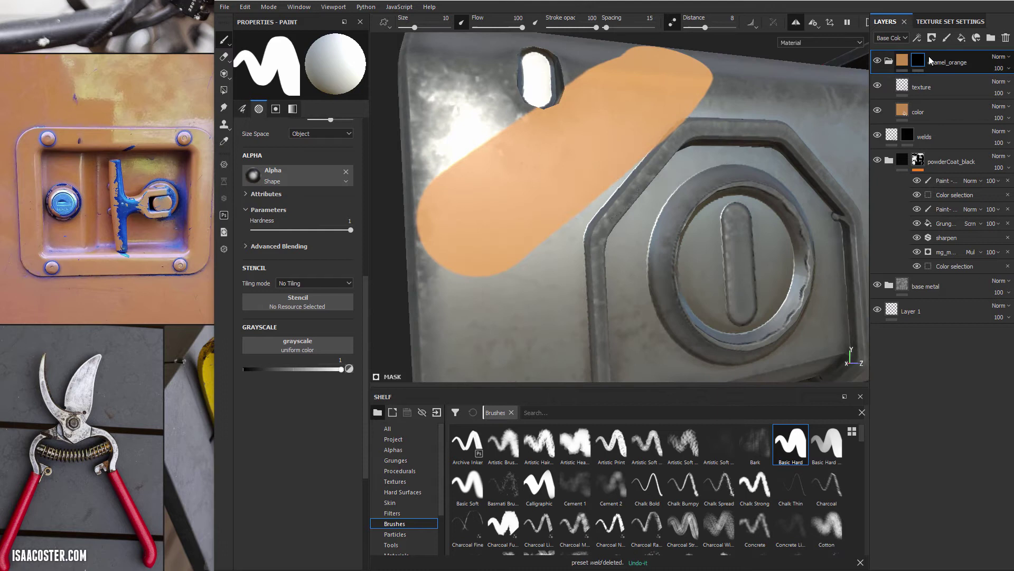
Step: Add a colour selection to the enamel_orange mask picking the green and cyan ID regions
{"action": "right_click", "coordinate": [917, 60]}
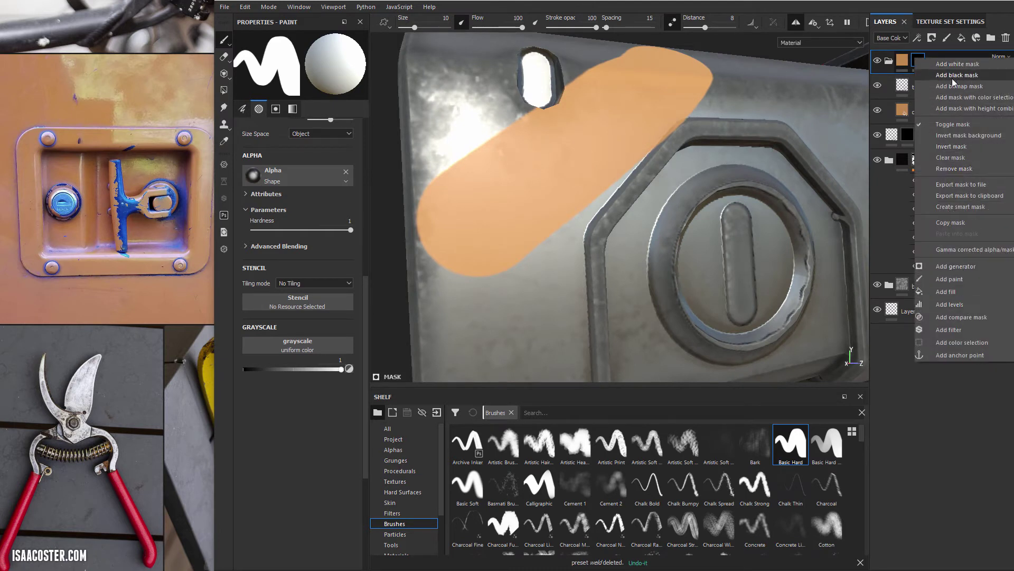
{"action": "left_click", "coordinate": [975, 97]}
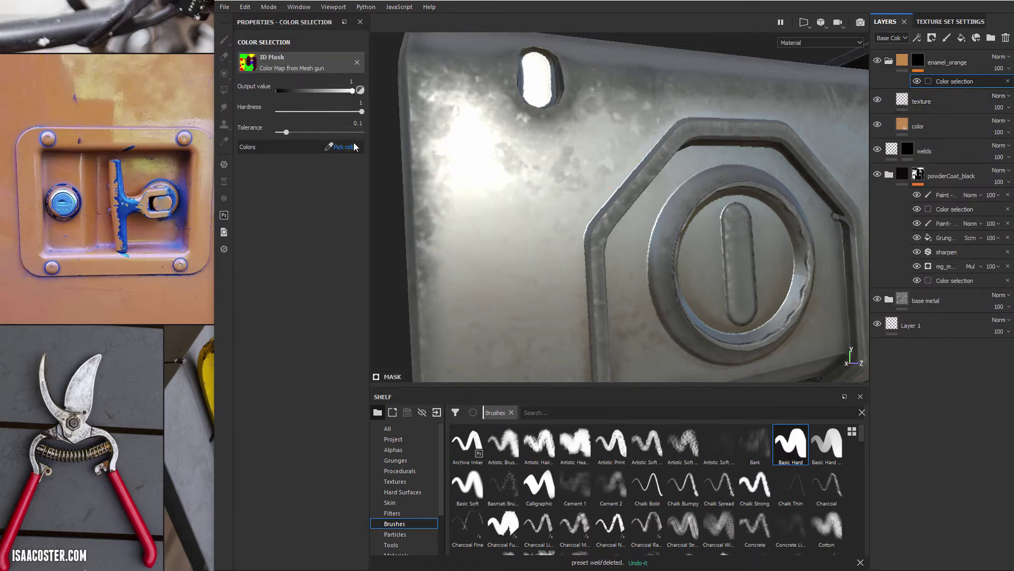
{"action": "left_click", "coordinate": [495, 157]}
{"action": "left_click_drag", "start_coordinate": [541, 242], "coordinate": [517, 222], "text": "alt"}
{"action": "left_click", "coordinate": [333, 148]}
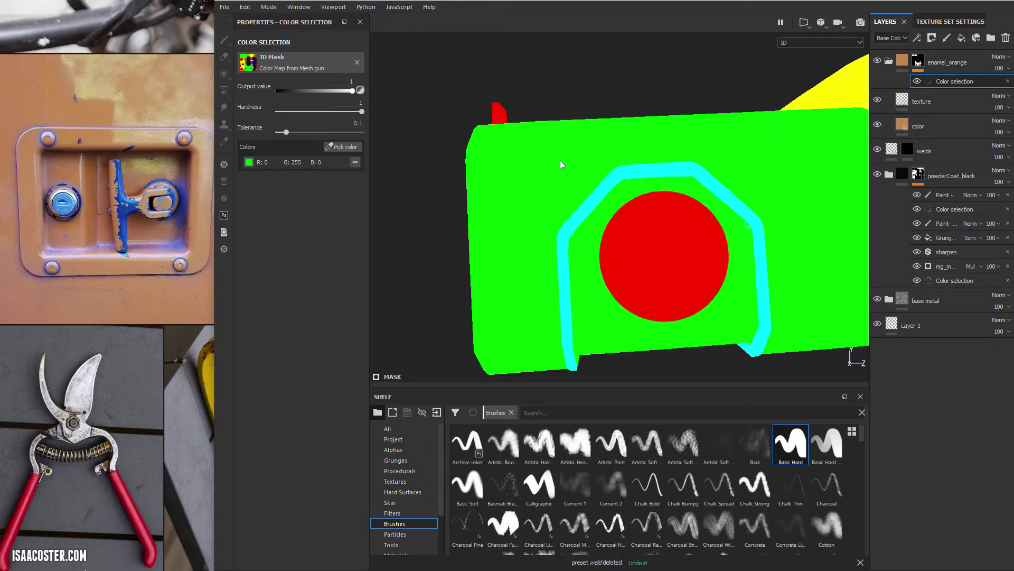
{"action": "left_click", "coordinate": [616, 186]}
Step: Review the orange housing from wider angles, then select the texture layer
{"action": "left_click_drag", "start_coordinate": [513, 225], "coordinate": [401, 150], "text": "alt"}
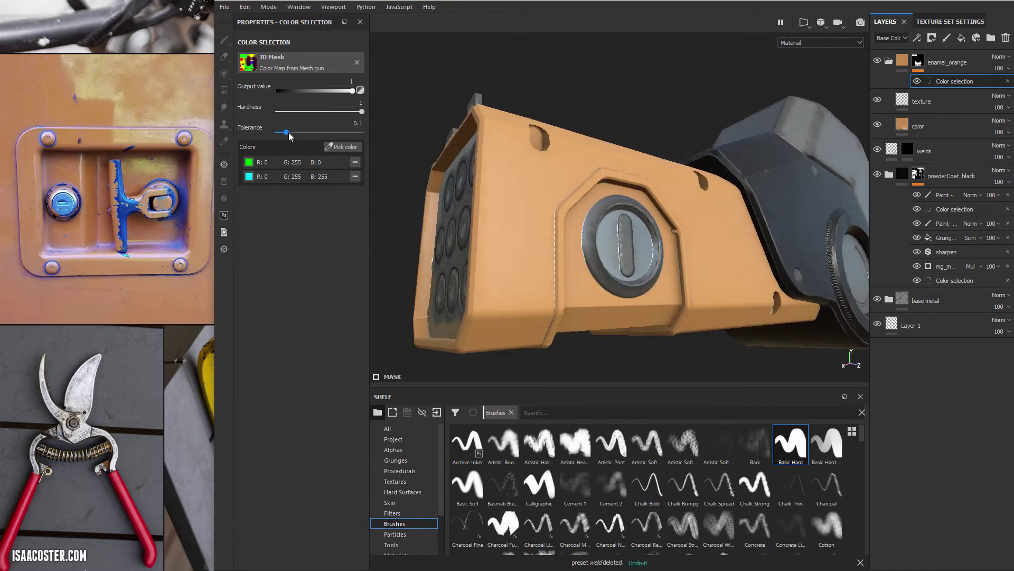
{"action": "scroll", "coordinate": [554, 217], "scroll_direction": "up", "scroll_amount": 4}
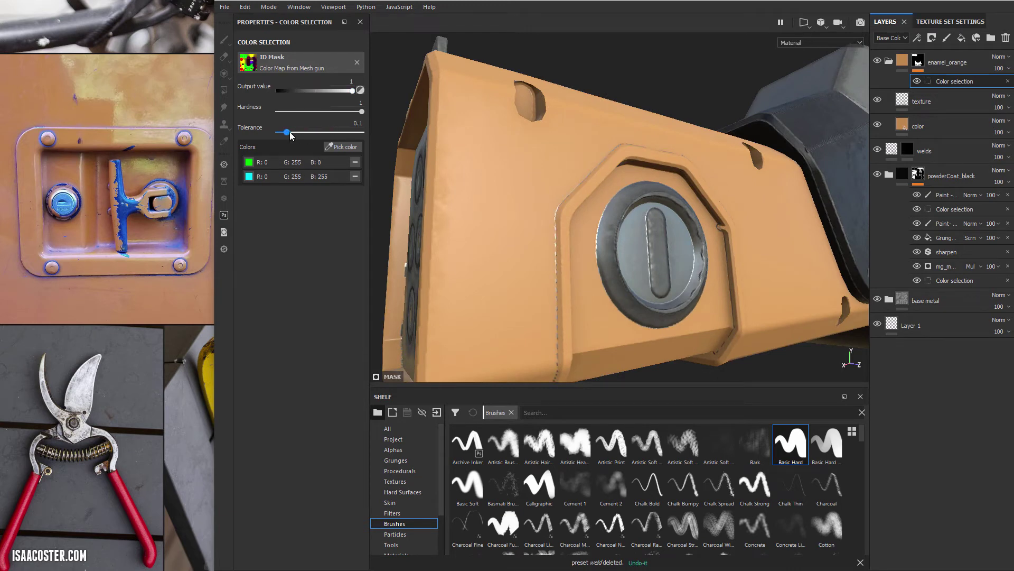
{"action": "left_click_drag", "start_coordinate": [475, 158], "coordinate": [581, 117], "text": "alt"}
{"action": "left_click_drag", "start_coordinate": [636, 101], "coordinate": [581, 111], "text": "alt"}
{"action": "left_click", "coordinate": [933, 101]}
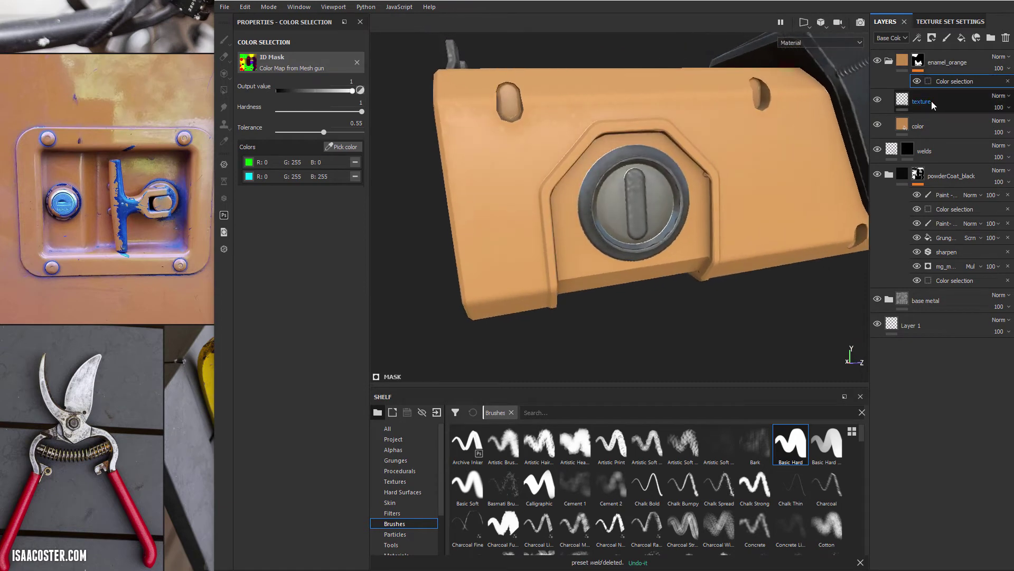
Step: Add a black mask to the texture layer
{"action": "left_click_drag", "start_coordinate": [527, 197], "coordinate": [545, 182], "text": "alt"}
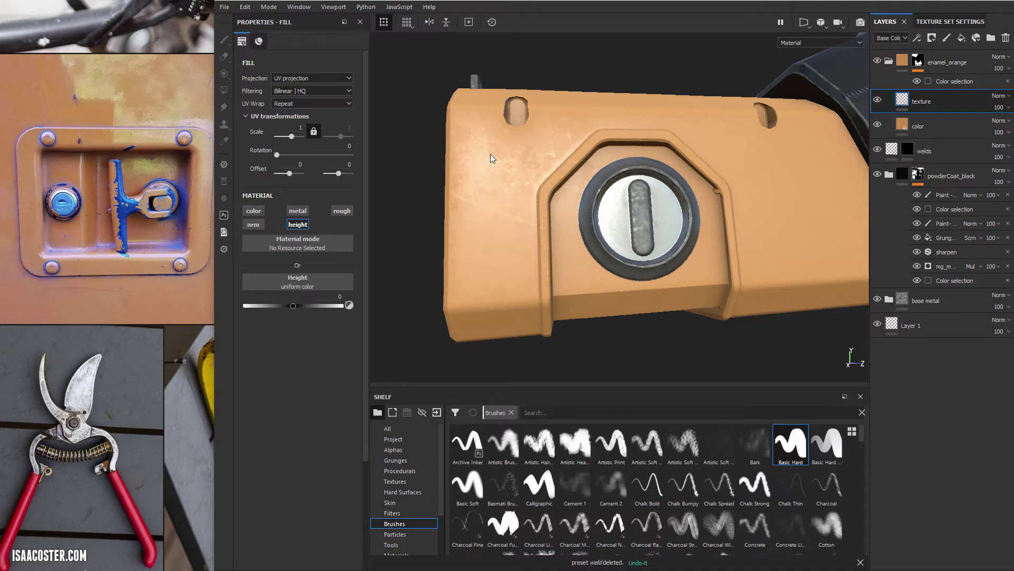
{"action": "left_click_drag", "start_coordinate": [490, 156], "coordinate": [544, 209], "text": "alt"}
{"action": "right_click_drag", "start_coordinate": [545, 209], "coordinate": [563, 246], "text": "alt"}
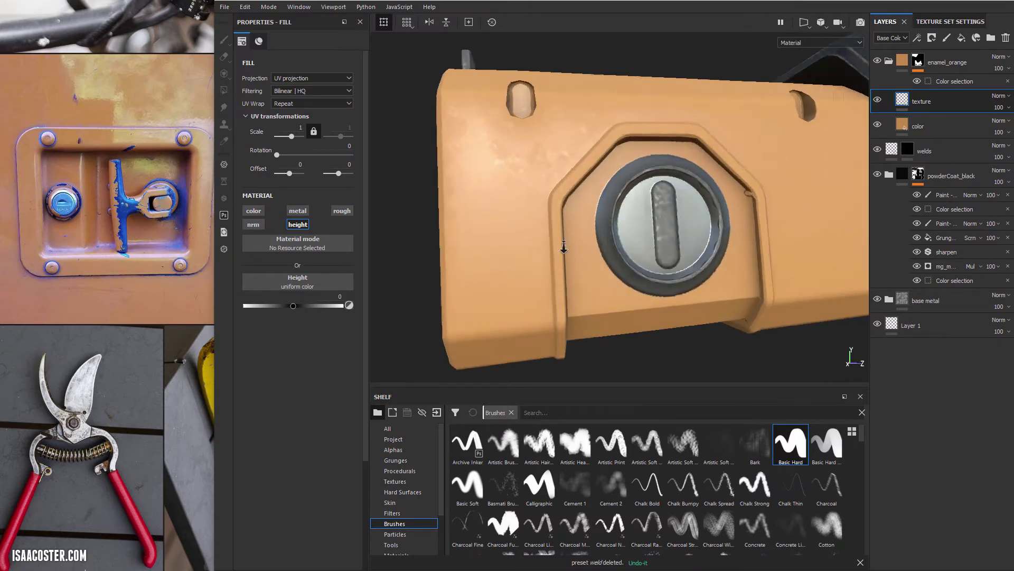
{"action": "left_click_drag", "start_coordinate": [564, 246], "coordinate": [547, 198], "text": "alt"}
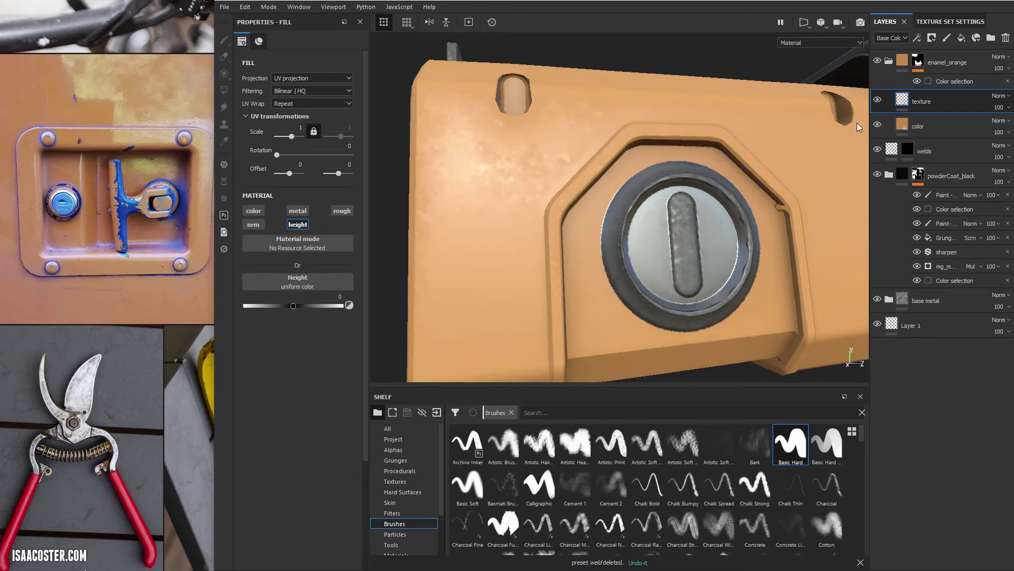
{"action": "right_click", "coordinate": [928, 104]}
{"action": "left_click", "coordinate": [975, 114]}
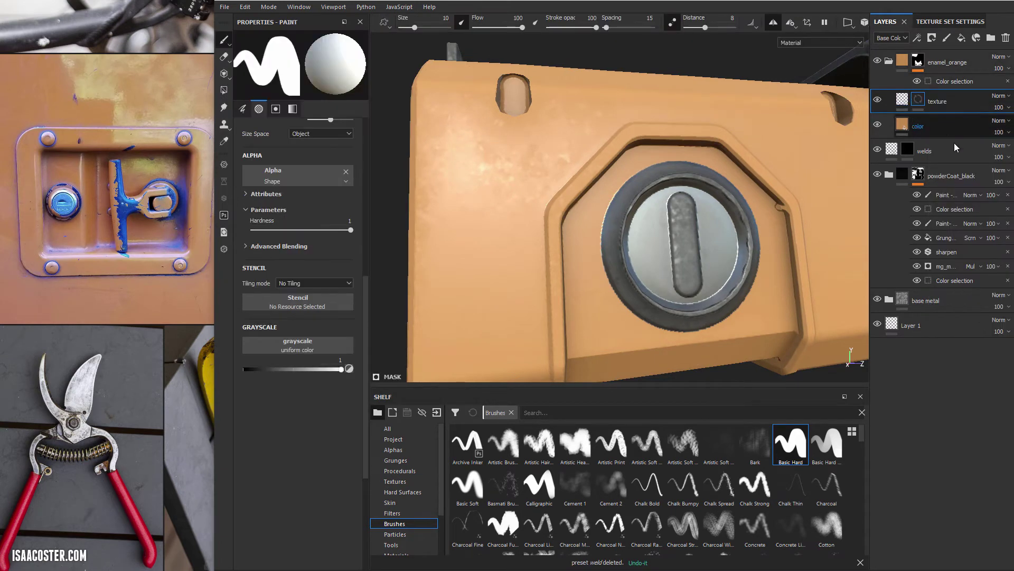
Step: Select the texture layer's black mask and show the grunge textures in the shelf
{"action": "left_click", "coordinate": [901, 106]}
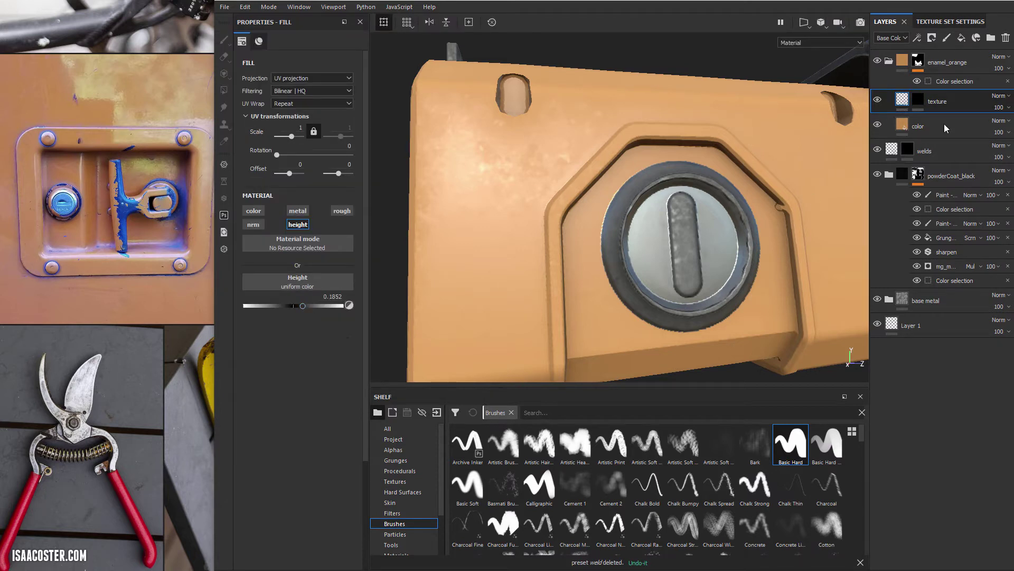
{"action": "left_click", "coordinate": [918, 100]}
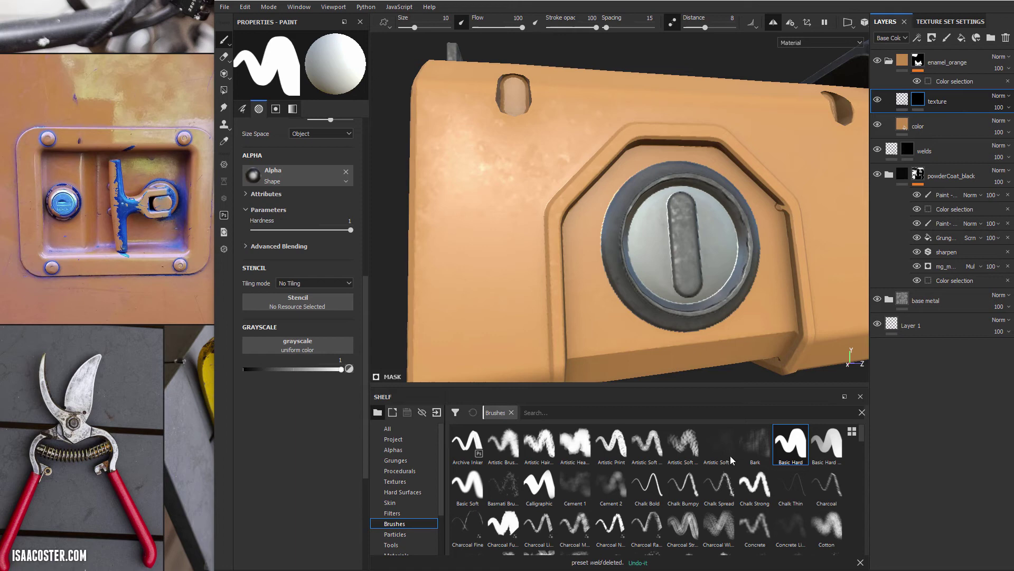
{"action": "left_click", "coordinate": [408, 462]}
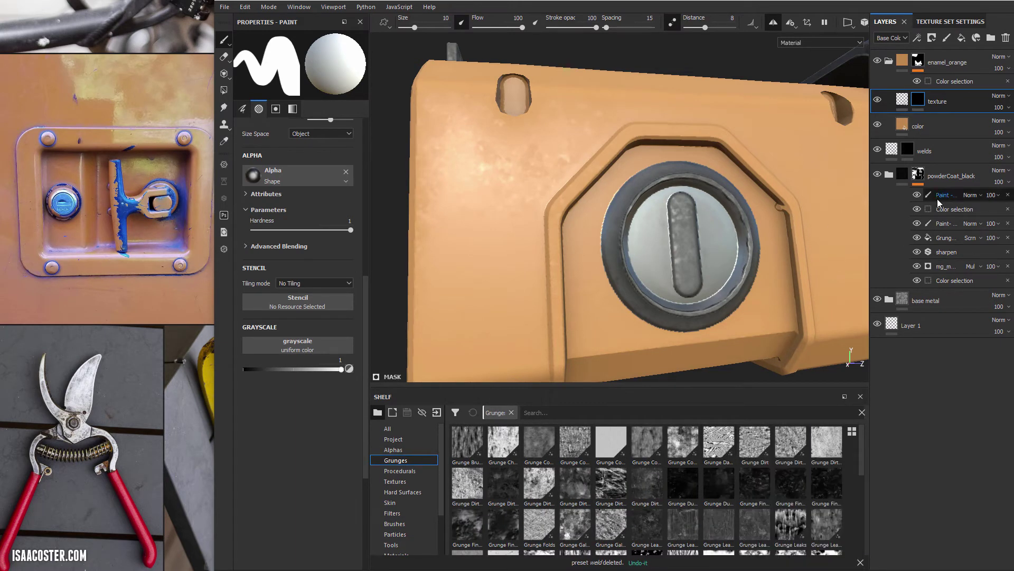
Step: Add a fill to the texture layer's mask using the Grunge Damas pattern at scale 20
{"action": "right_click", "coordinate": [920, 102]}
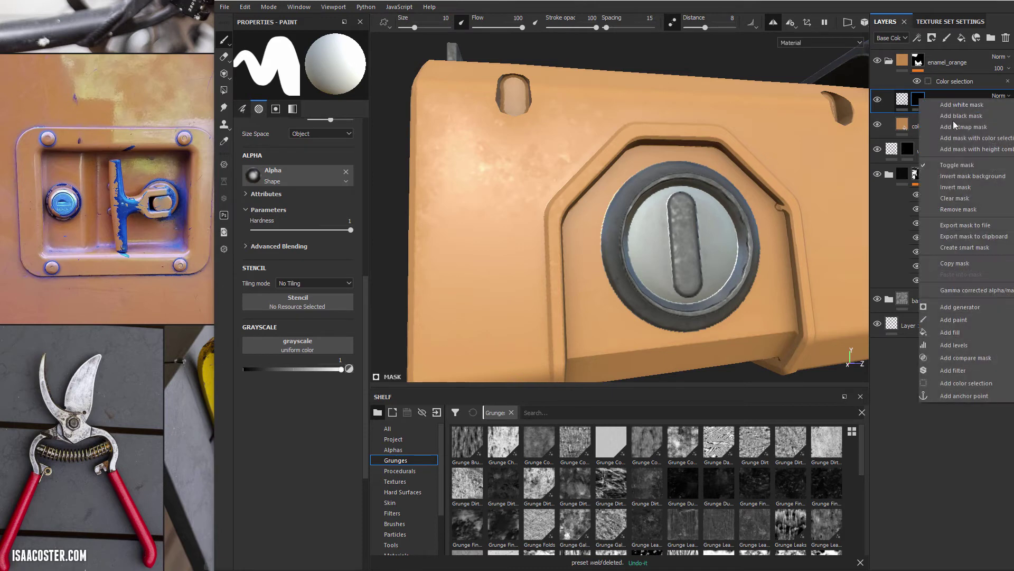
{"action": "left_click", "coordinate": [950, 332]}
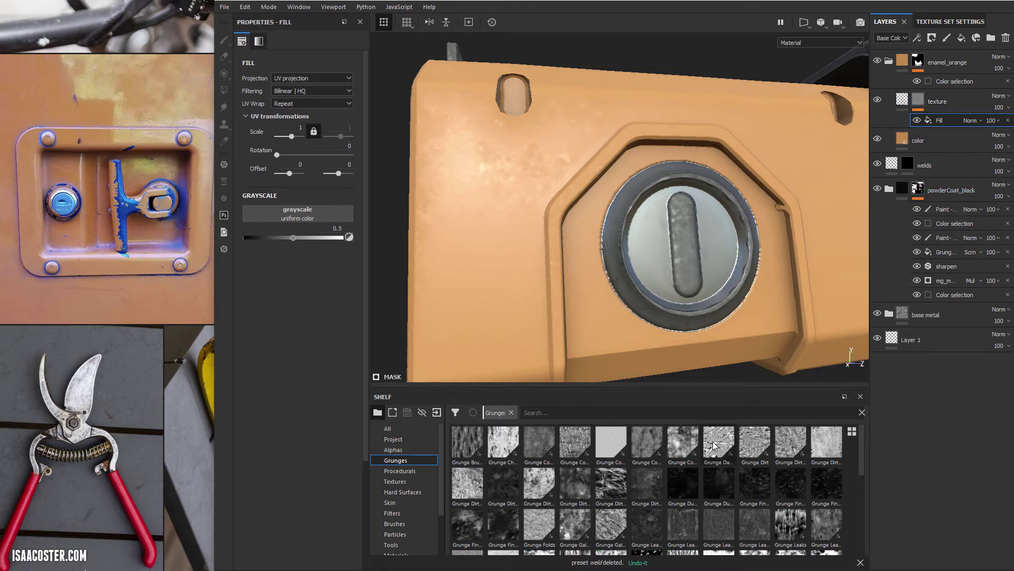
{"action": "left_click_drag", "start_coordinate": [449, 348], "coordinate": [306, 219]}
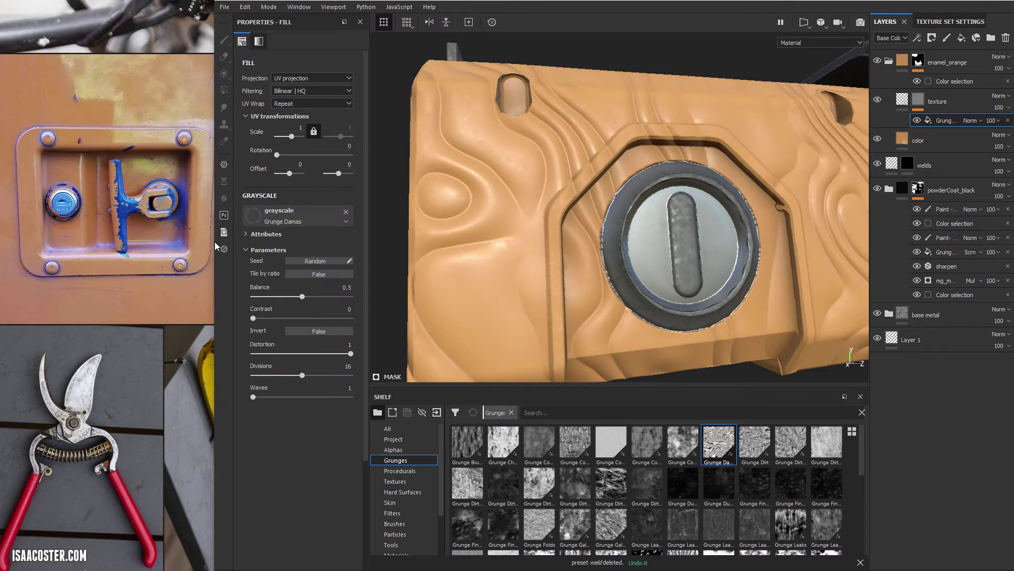
{"action": "left_click_drag", "start_coordinate": [509, 261], "coordinate": [595, 250], "text": "alt"}
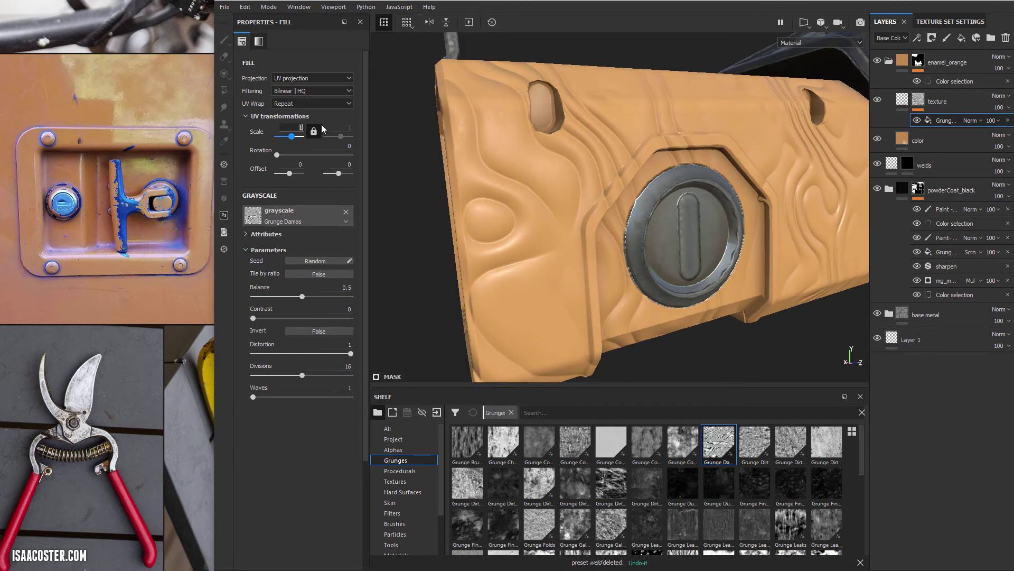
{"action": "key", "text": "Return"}
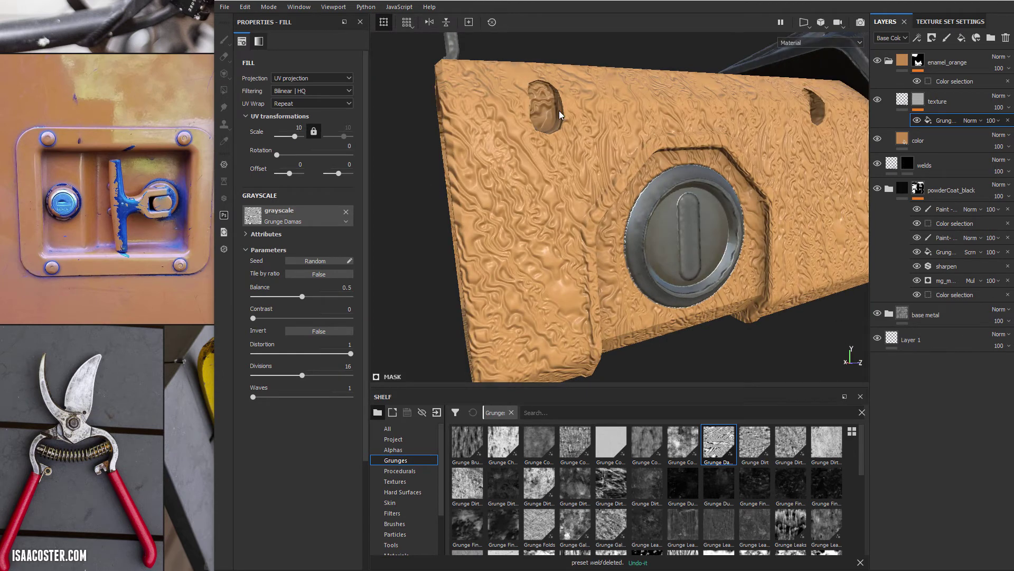
Step: Flatten the texture layer's height to near zero and inspect the grain around the lock
{"action": "left_click", "coordinate": [904, 57]}
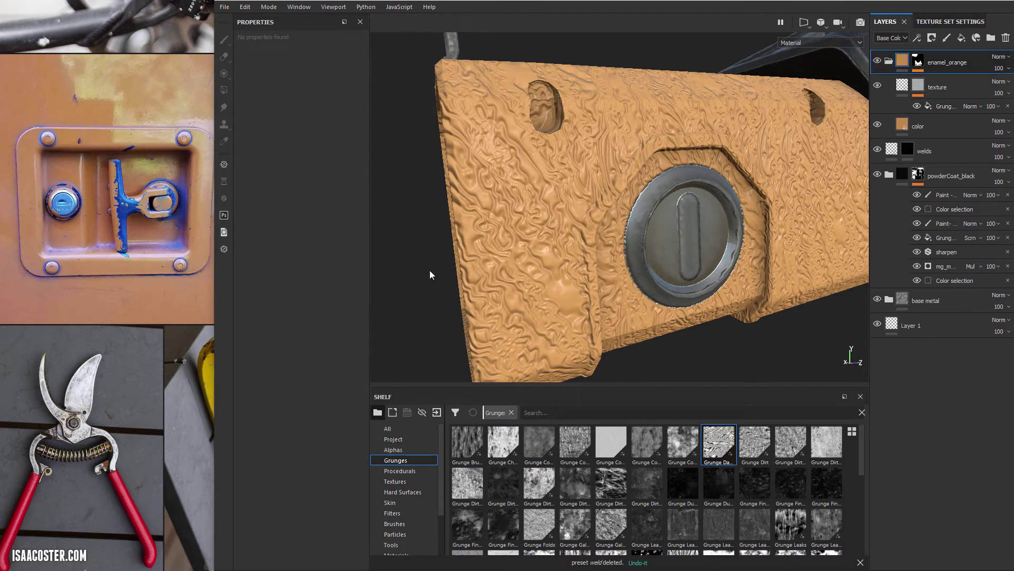
{"action": "left_click", "coordinate": [911, 85]}
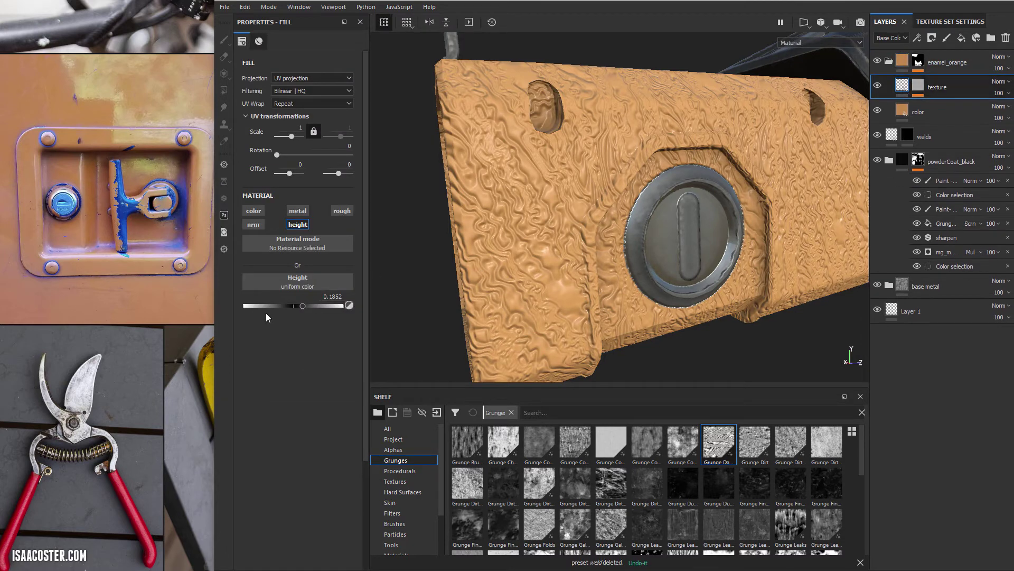
{"action": "left_click_drag", "start_coordinate": [299, 308], "coordinate": [294, 307]}
{"action": "left_click_drag", "start_coordinate": [467, 292], "coordinate": [465, 265], "text": "alt"}
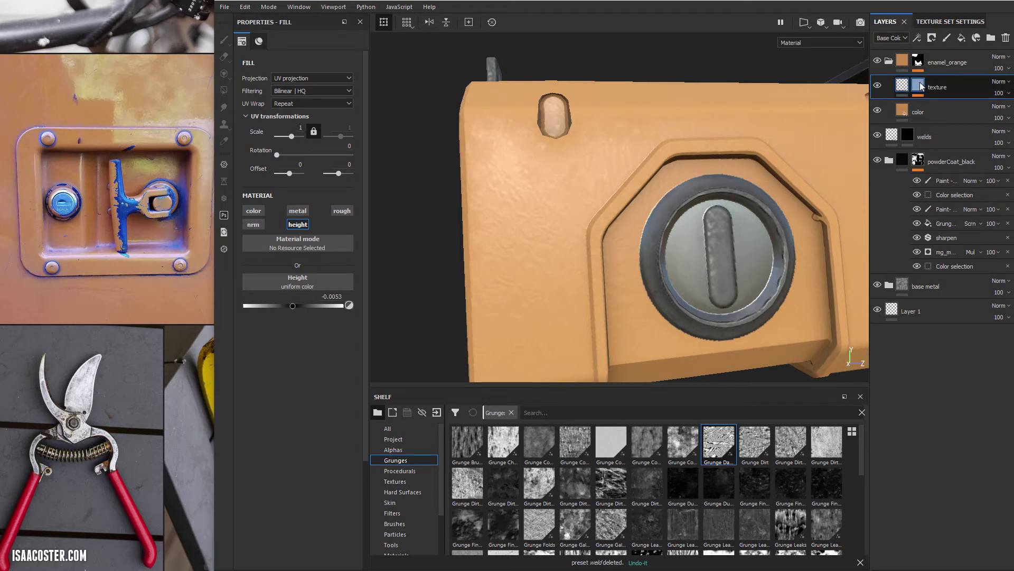
{"action": "left_click_drag", "start_coordinate": [921, 86], "coordinate": [921, 87]}
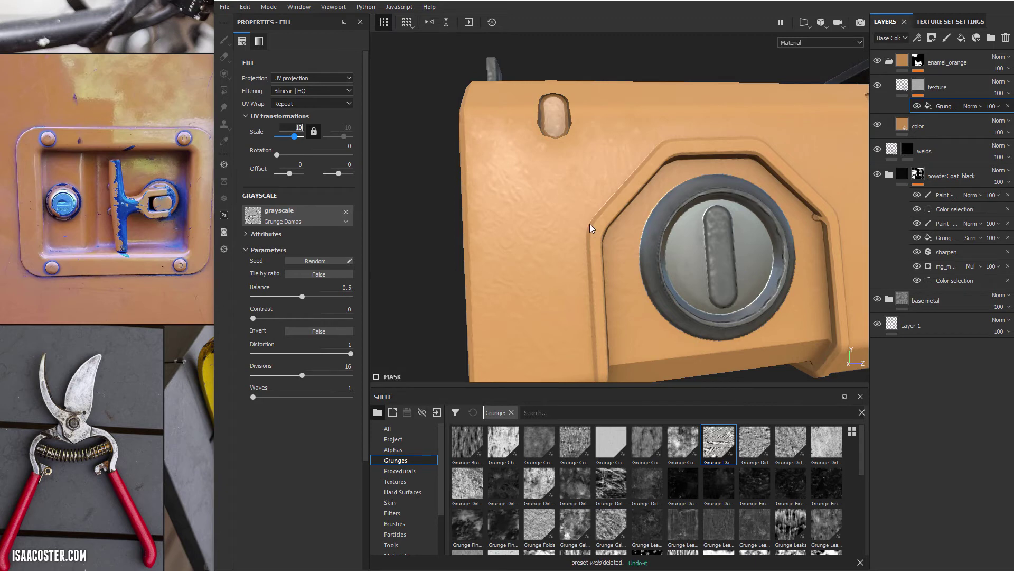
{"action": "left_click_drag", "start_coordinate": [590, 223], "coordinate": [781, 170], "text": "alt"}
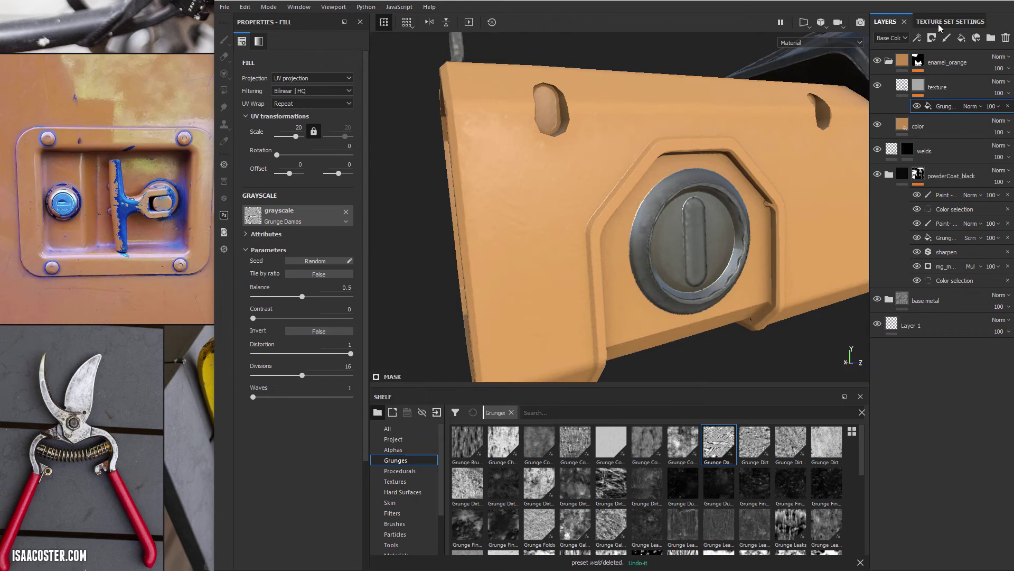
{"action": "left_click_drag", "start_coordinate": [761, 154], "coordinate": [739, 143], "text": "alt"}
{"action": "left_click_drag", "start_coordinate": [590, 245], "coordinate": [562, 263], "text": "alt"}
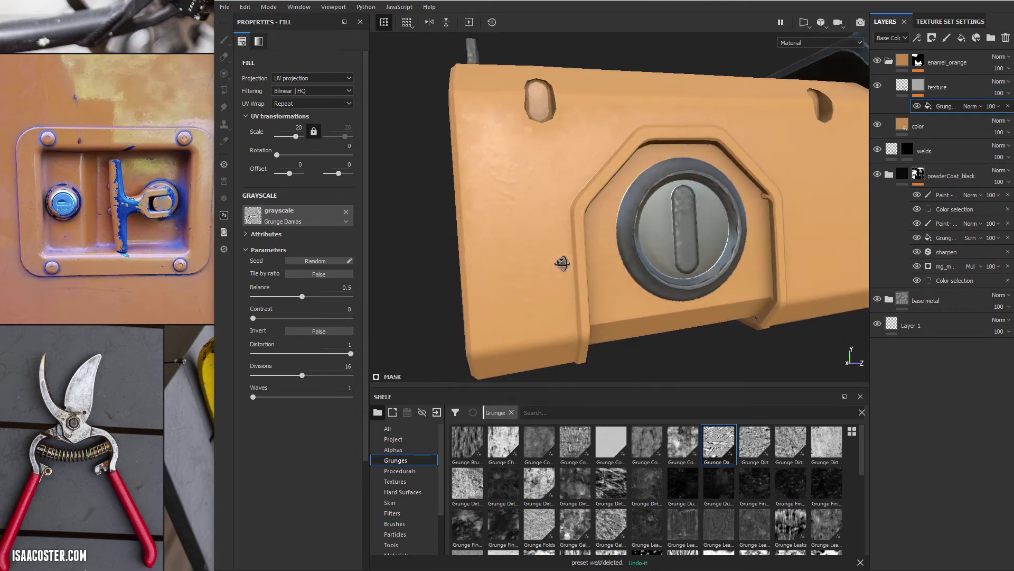
Step: Add a fill layer above texture affecting only roughness, at 0.3
{"action": "left_click", "coordinate": [949, 89]}
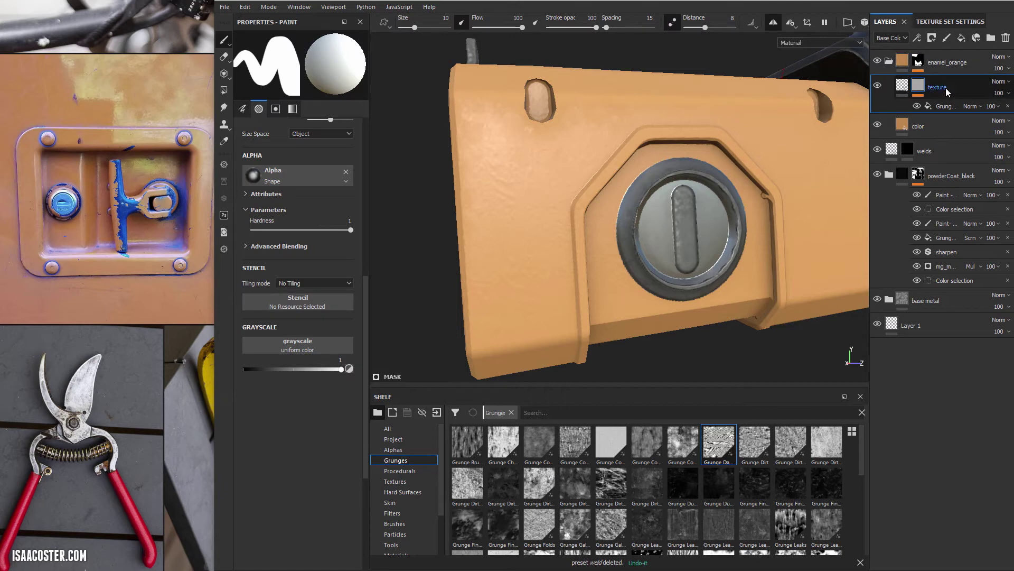
{"action": "left_click", "coordinate": [962, 38]}
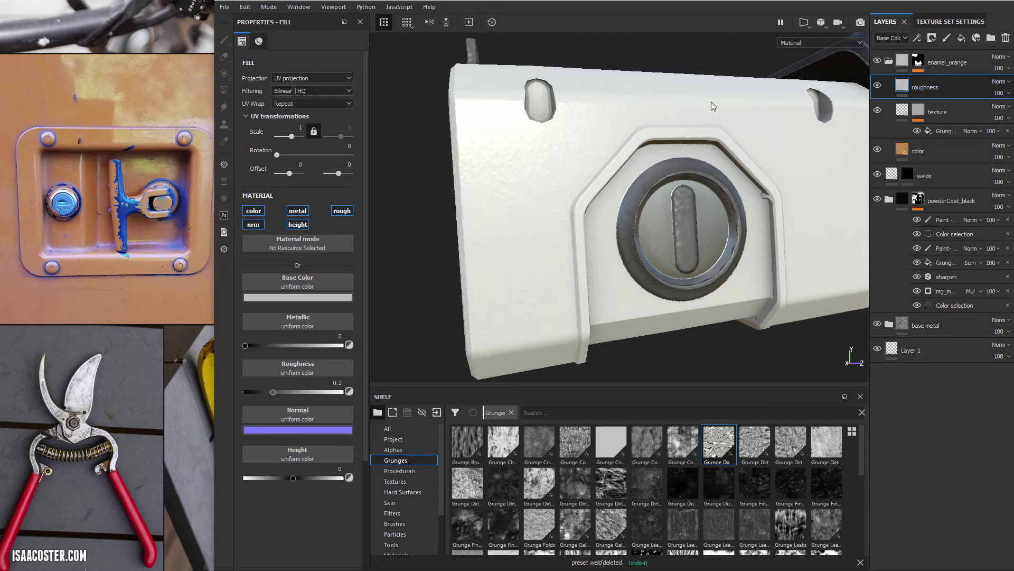
{"action": "left_click", "coordinate": [253, 210]}
{"action": "left_click", "coordinate": [253, 224]}
{"action": "left_click", "coordinate": [298, 210]}
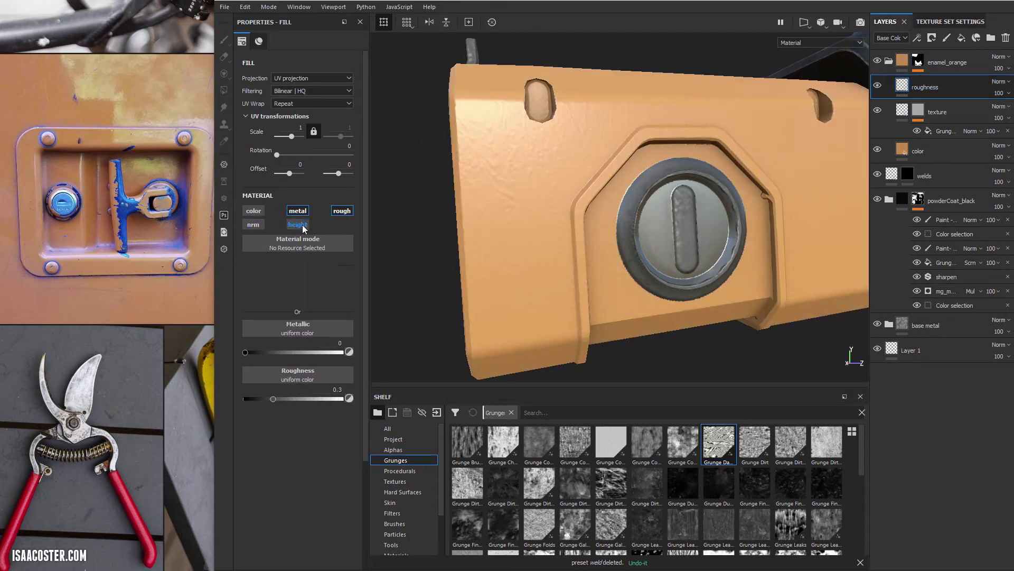
{"action": "left_click", "coordinate": [297, 224]}
Step: Toggle the roughness layer off and on to compare the latch plate's finish
{"action": "left_click_drag", "start_coordinate": [498, 214], "coordinate": [573, 204], "text": "alt"}
{"action": "scroll", "coordinate": [580, 194], "scroll_direction": "up", "scroll_amount": 2}
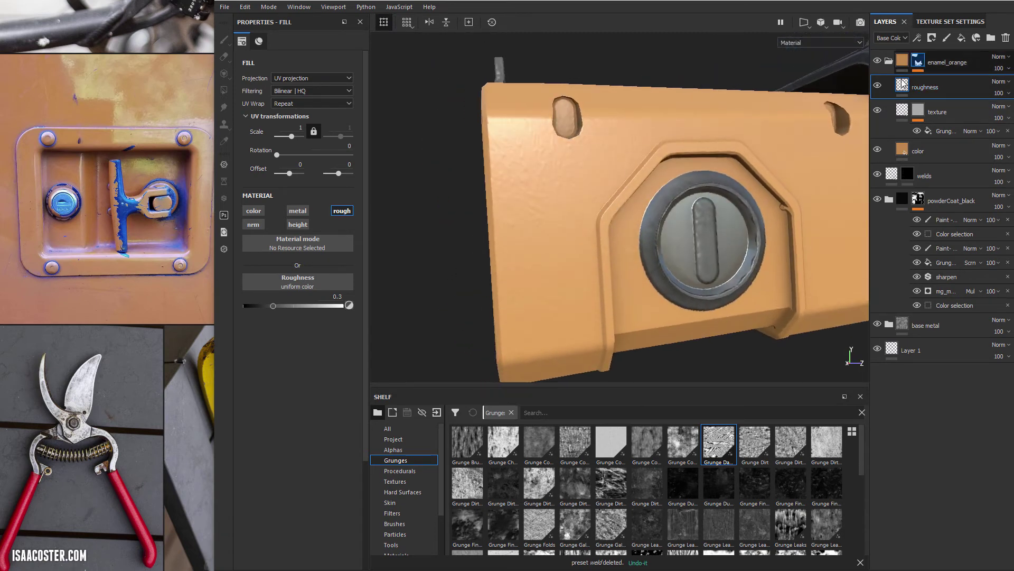
{"action": "left_click", "coordinate": [877, 86]}
{"action": "left_click", "coordinate": [877, 85]}
{"action": "left_click", "coordinate": [877, 86]}
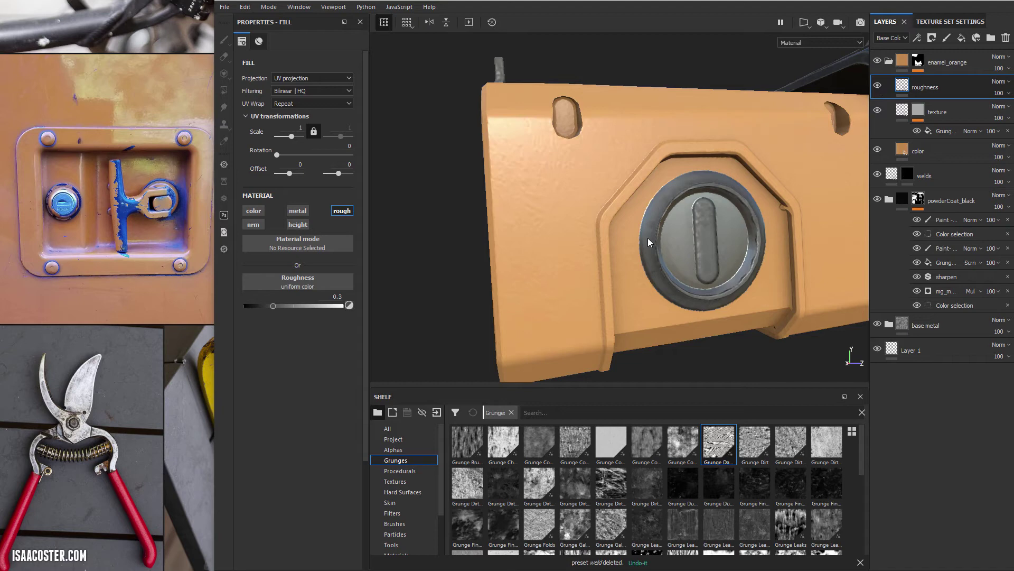
{"action": "left_click_drag", "start_coordinate": [603, 254], "coordinate": [625, 220], "text": "alt"}
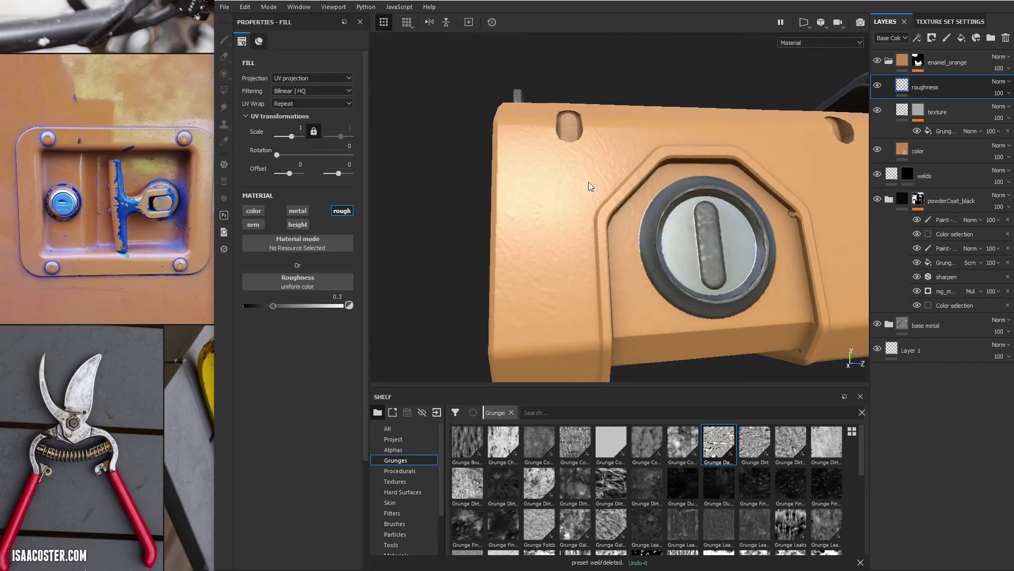
{"action": "left_click_drag", "start_coordinate": [590, 185], "coordinate": [625, 243], "text": "alt"}
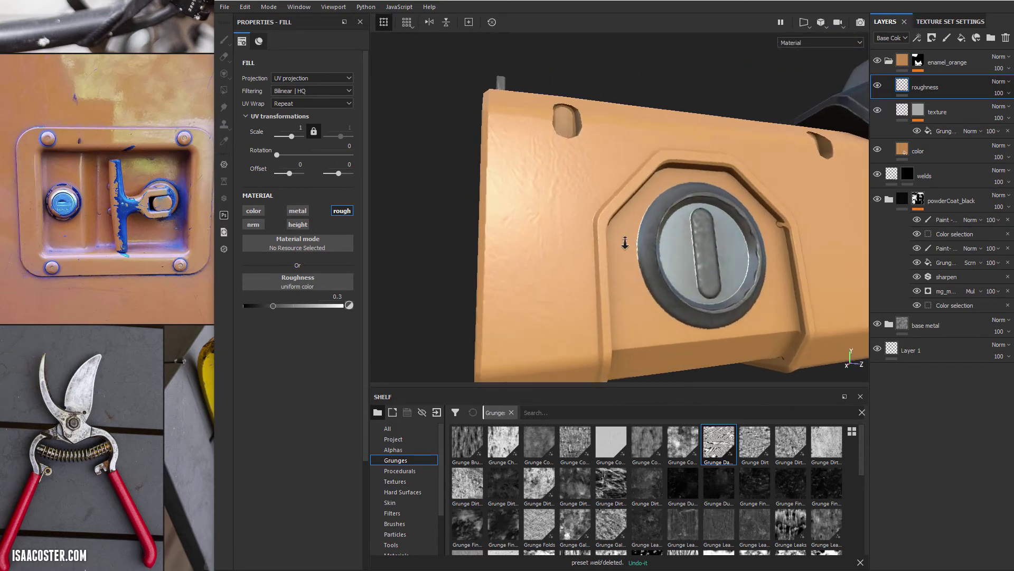
{"action": "right_click_drag", "start_coordinate": [625, 243], "coordinate": [530, 240], "text": "alt"}
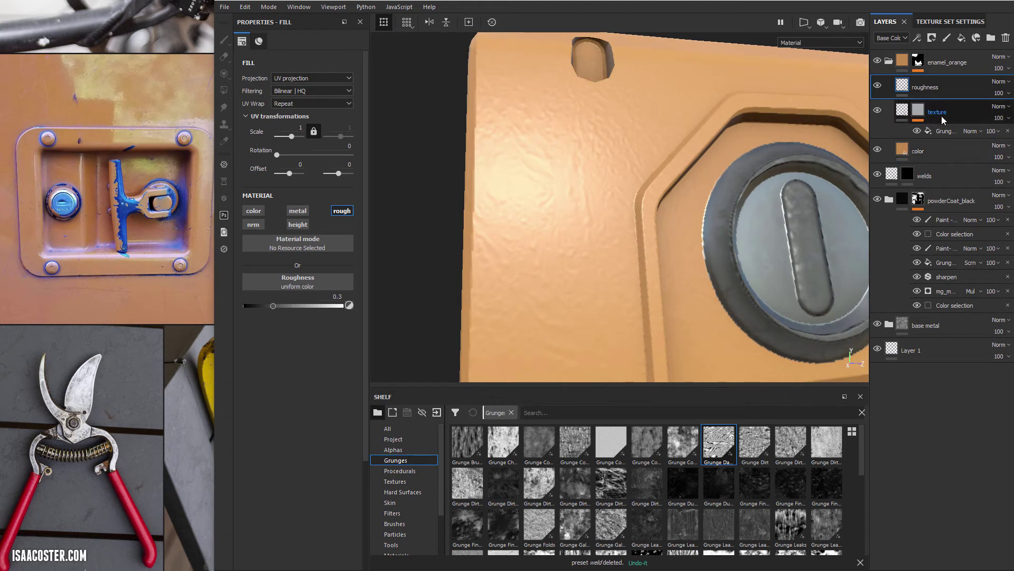
Step: Select the grunge mask fill and raise the texture set resolution to 4096
{"action": "left_click", "coordinate": [947, 128]}
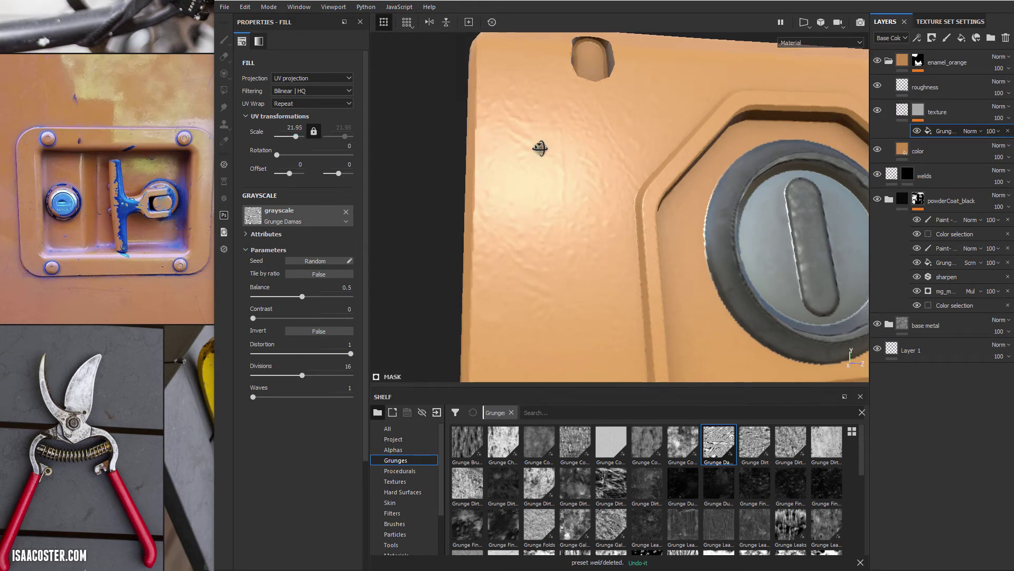
{"action": "left_click_drag", "start_coordinate": [539, 140], "coordinate": [464, 155], "text": "alt"}
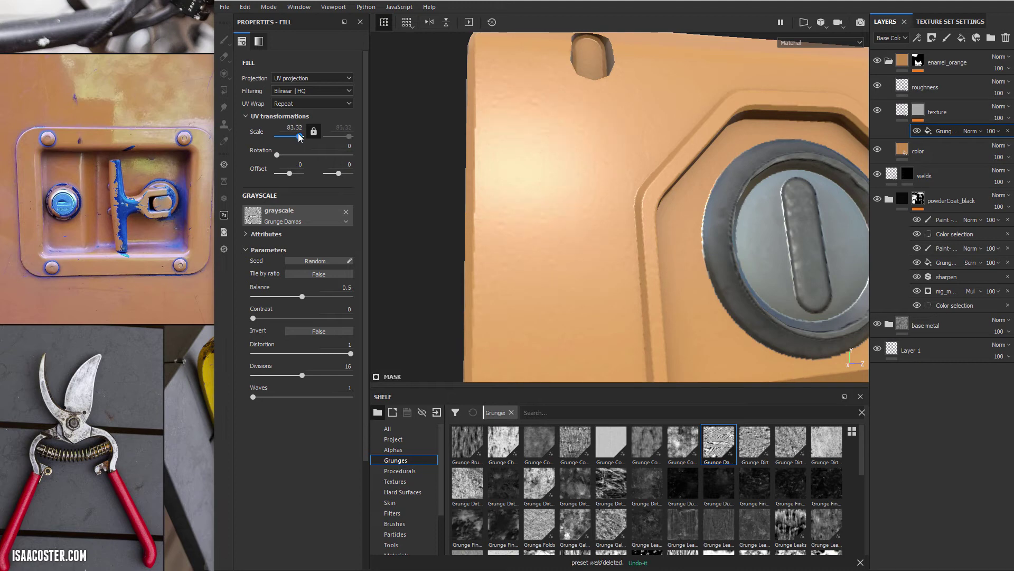
{"action": "left_click", "coordinate": [938, 21]}
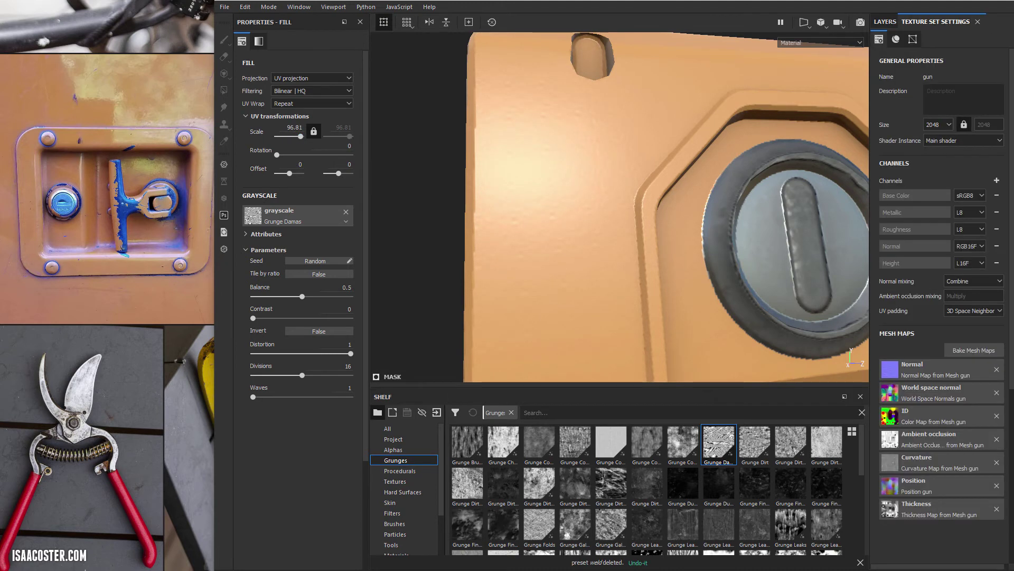
{"action": "left_click", "coordinate": [940, 125]}
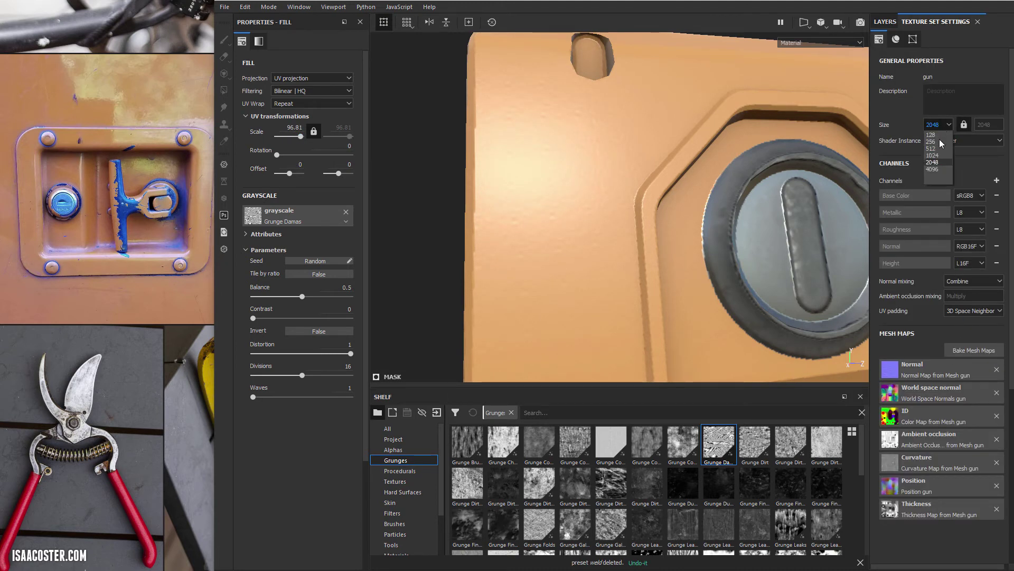
{"action": "left_click", "coordinate": [937, 169]}
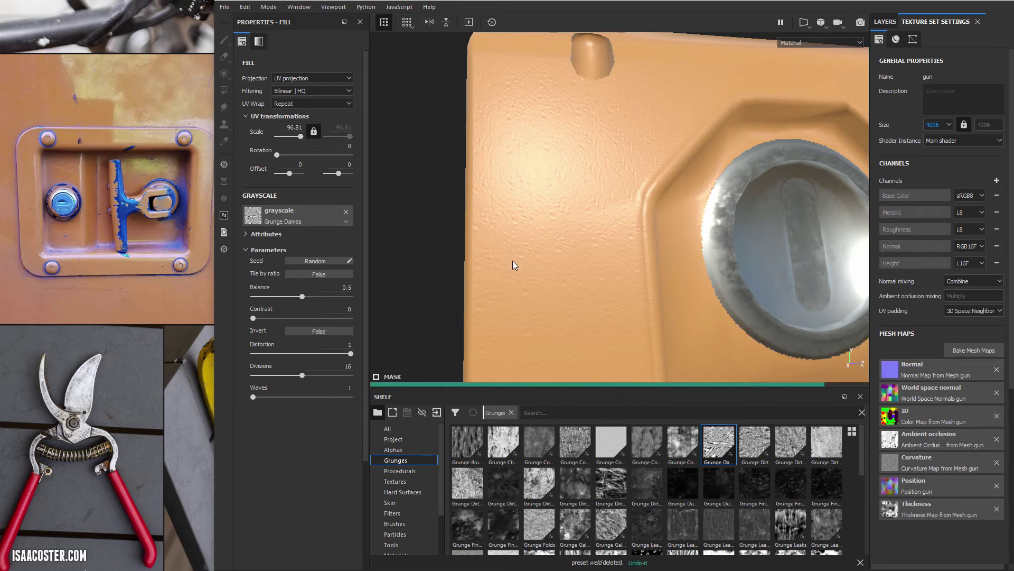
Step: Set the grunge mask fill's scale to about 83
{"action": "left_click_drag", "start_coordinate": [512, 261], "coordinate": [531, 227], "text": "alt"}
{"action": "left_click_drag", "start_coordinate": [525, 166], "coordinate": [584, 288], "text": "alt"}
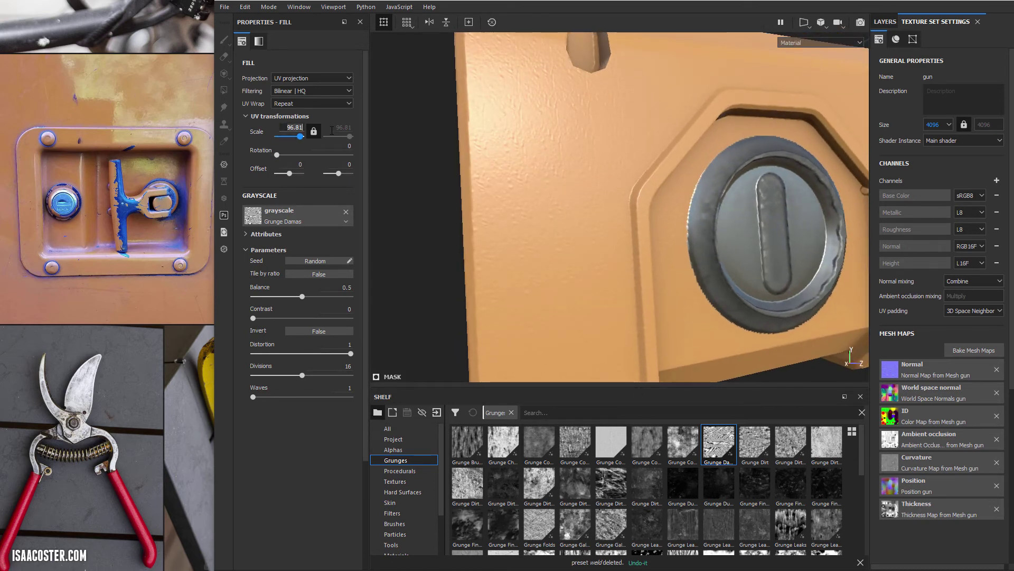
{"action": "key", "text": "Return"}
{"action": "left_click_drag", "start_coordinate": [572, 186], "coordinate": [581, 192], "text": "alt"}
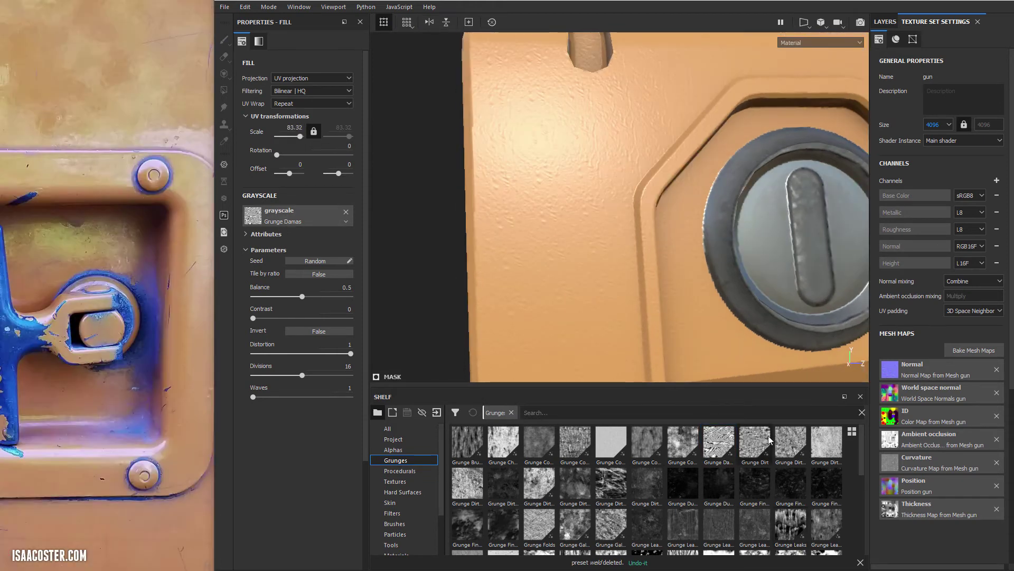
Step: Swap the mask fill's Grunge Damas pattern for Grunge Dirt Large from the Shelf
{"action": "mouse_move", "coordinate": [722, 448]}
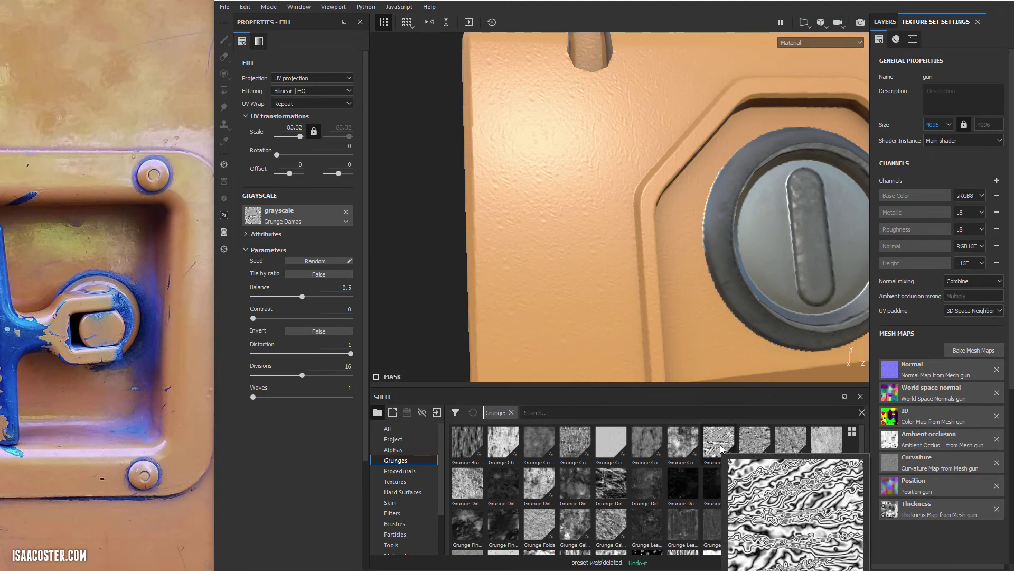
{"action": "mouse_move", "coordinate": [466, 484]}
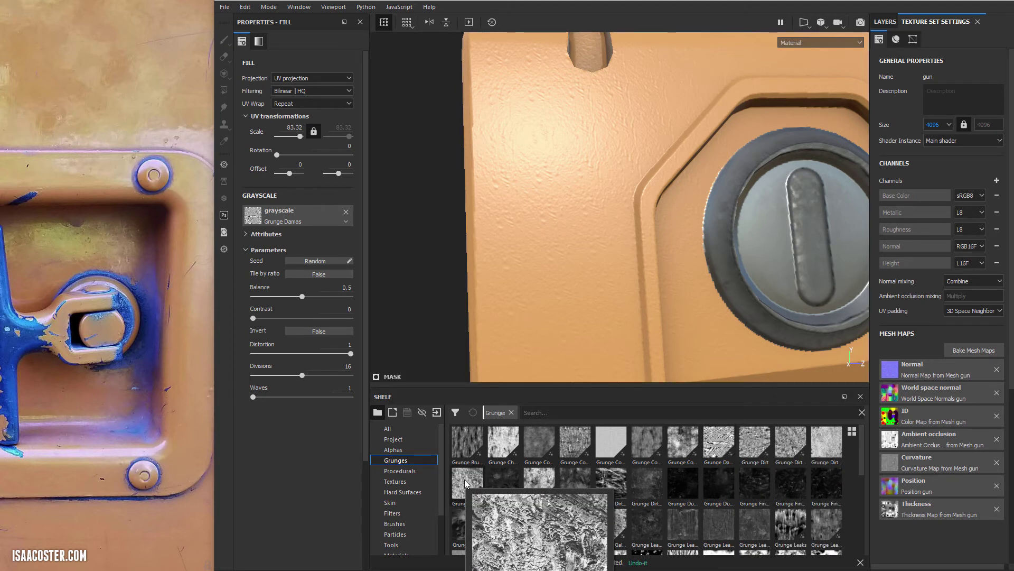
{"action": "left_click_drag", "start_coordinate": [466, 483], "coordinate": [318, 222]}
{"action": "left_click_drag", "start_coordinate": [478, 221], "coordinate": [496, 250], "text": "alt"}
{"action": "left_click_drag", "start_coordinate": [629, 178], "coordinate": [630, 155], "text": "alt"}
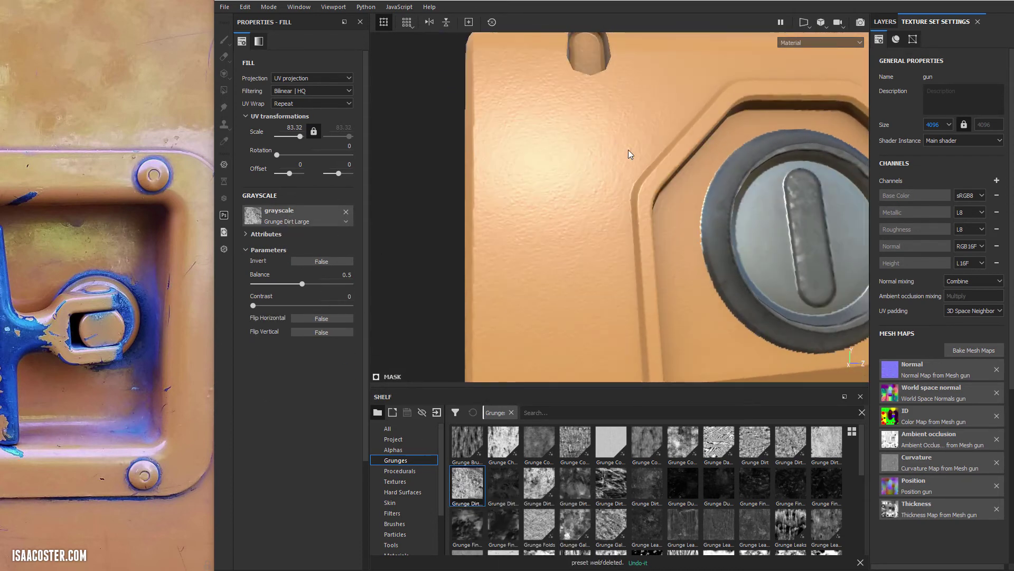
{"action": "left_click", "coordinate": [883, 21]}
{"action": "left_click", "coordinate": [943, 90]}
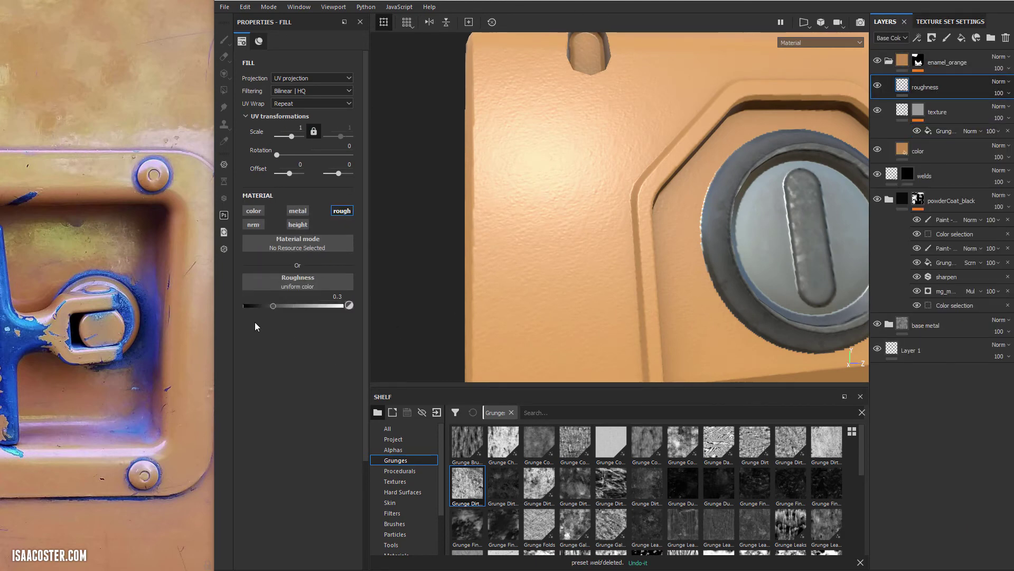
{"action": "left_click_drag", "start_coordinate": [268, 307], "coordinate": [262, 307]}
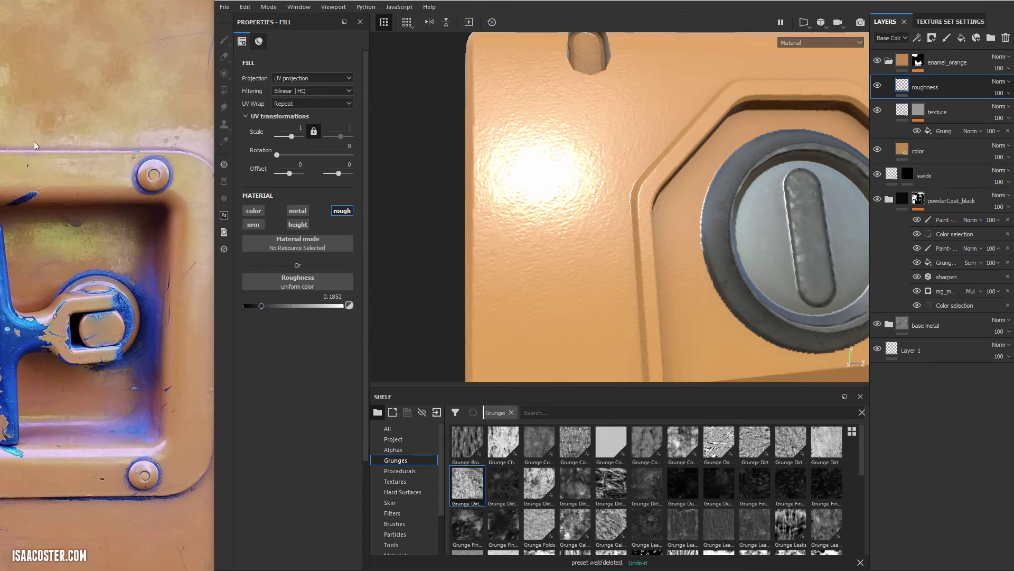
{"action": "scroll", "coordinate": [78, 170], "scroll_direction": "down", "scroll_amount": 3}
{"action": "scroll", "coordinate": [80, 202], "scroll_direction": "up", "scroll_amount": 2}
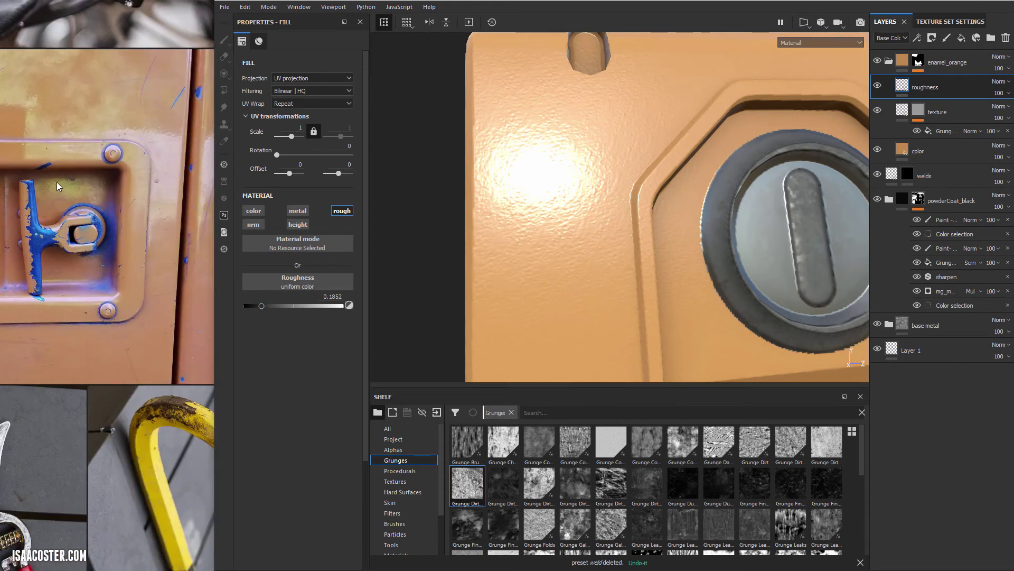
{"action": "scroll", "coordinate": [116, 189], "scroll_direction": "up", "scroll_amount": 2}
{"action": "scroll", "coordinate": [39, 205], "scroll_direction": "down", "scroll_amount": 2}
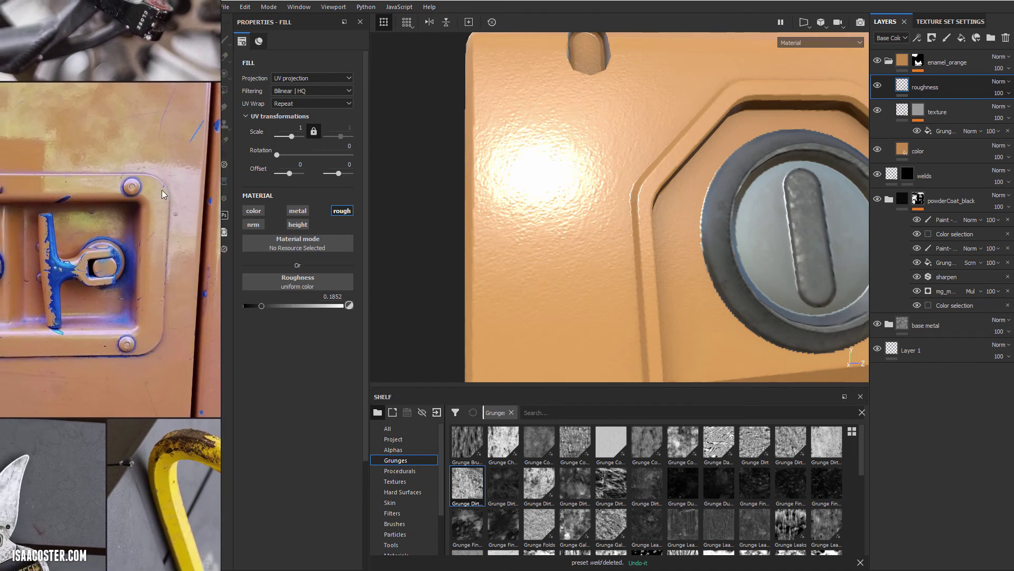
{"action": "mouse_move", "coordinate": [548, 224]}
{"action": "left_mouse_down", "text": "alt"}
{"action": "mouse_move", "coordinate": [541, 263]}
{"action": "mouse_move", "coordinate": [512, 219]}
{"action": "mouse_move", "coordinate": [562, 219]}
{"action": "mouse_move", "coordinate": [580, 256]}
{"action": "mouse_move", "coordinate": [581, 236]}
{"action": "mouse_move", "coordinate": [571, 242]}
{"action": "mouse_move", "coordinate": [581, 164]}
{"action": "mouse_move", "coordinate": [530, 205]}
{"action": "mouse_move", "coordinate": [562, 219]}
{"action": "mouse_move", "coordinate": [557, 191]}
{"action": "left_mouse_up", "text": "alt"}
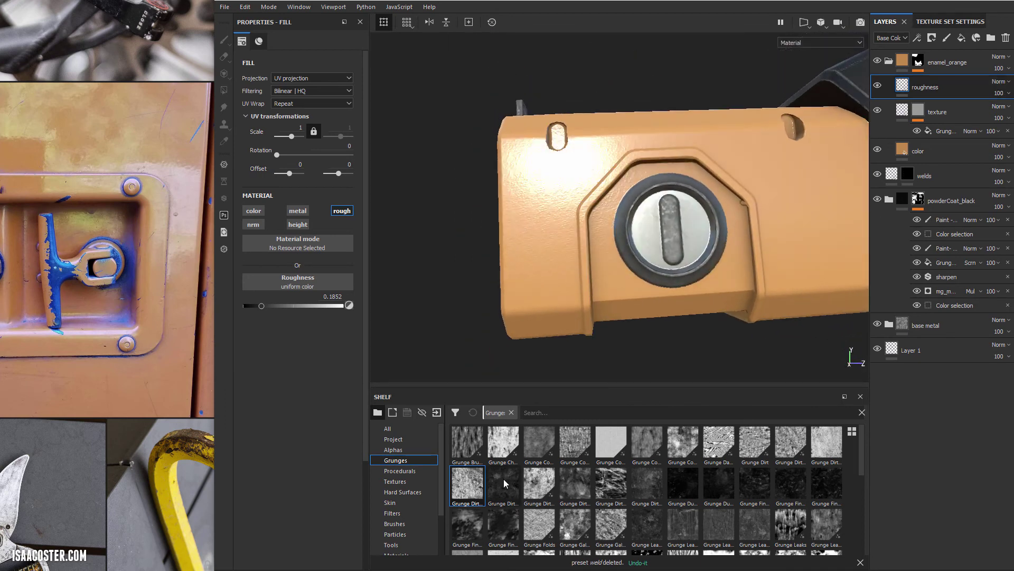
{"action": "left_click", "coordinate": [878, 87]}
{"action": "left_click", "coordinate": [877, 86]}
{"action": "left_click_drag", "start_coordinate": [581, 176], "coordinate": [542, 210], "text": "alt"}
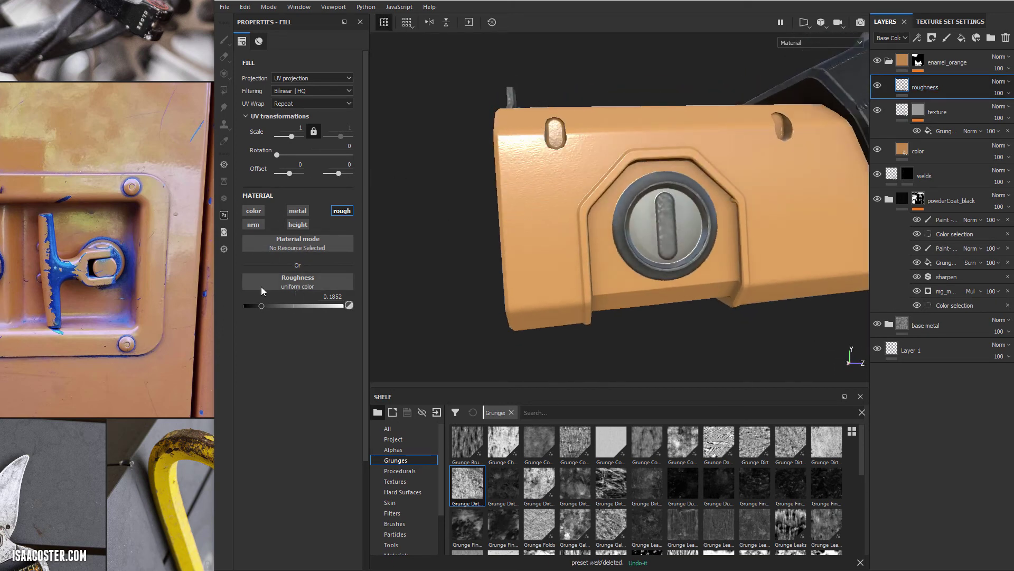
Step: Rename the roughness layer to roughness_gloss
{"action": "right_click", "coordinate": [925, 87]}
{"action": "key", "text": "Escape"}
{"action": "left_click_drag", "start_coordinate": [665, 131], "coordinate": [681, 185], "text": "alt"}
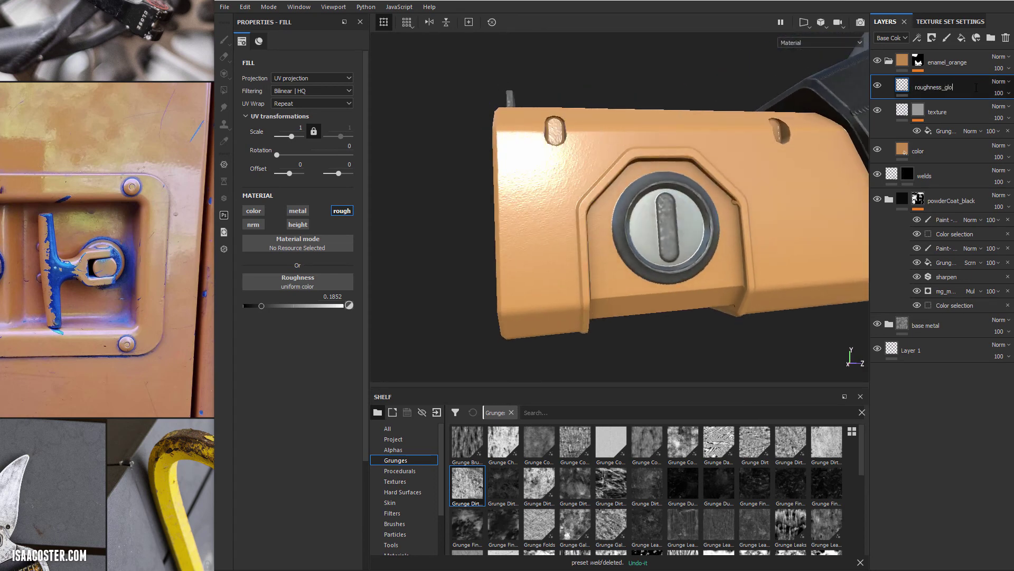
Step: Duplicate it as roughness_rough with roughness raised to 0.3175
{"action": "key", "text": "ctrl+d"}
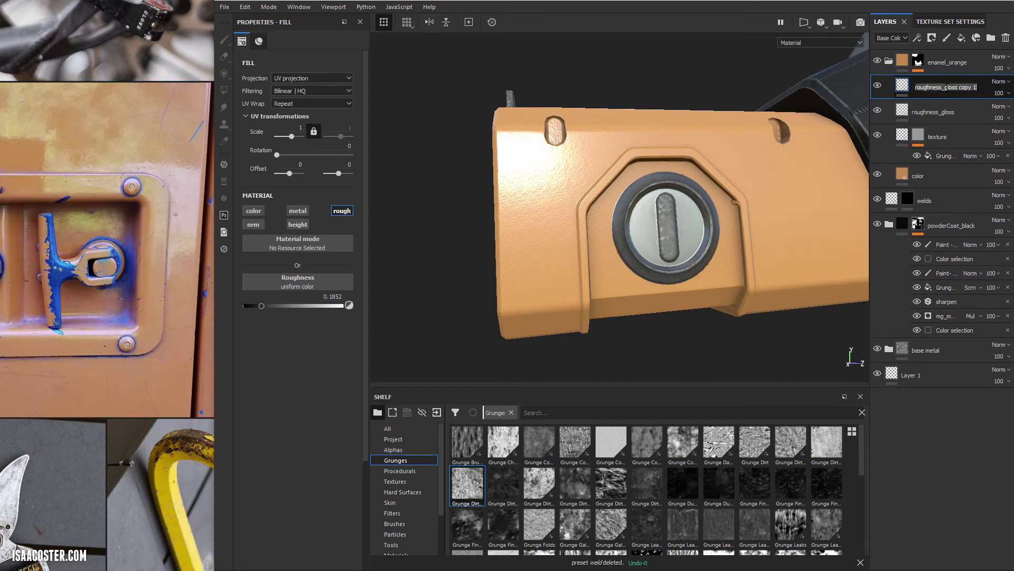
{"action": "double_click", "coordinate": [946, 87]}
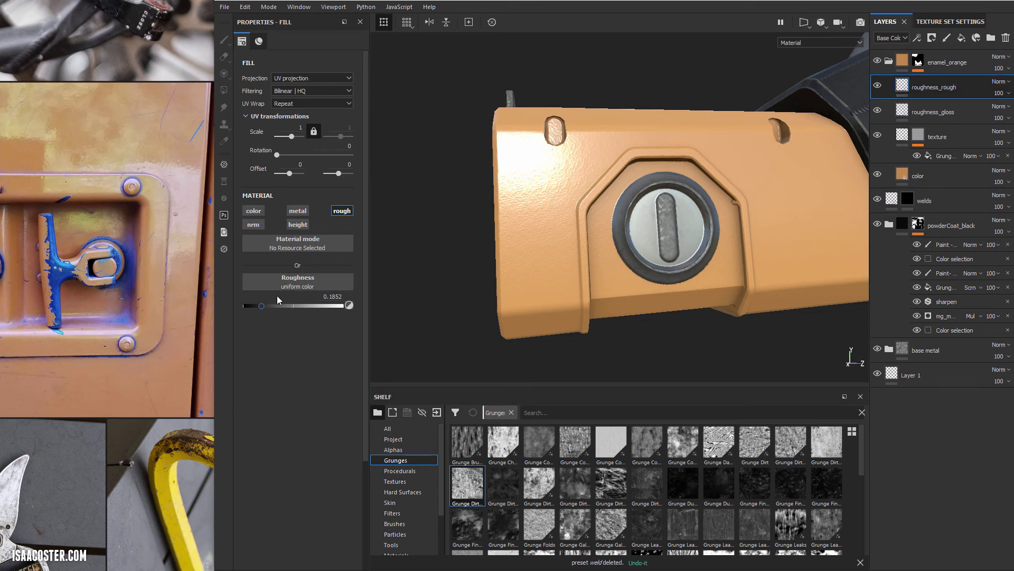
{"action": "left_click_drag", "start_coordinate": [265, 306], "coordinate": [275, 305]}
{"action": "left_click_drag", "start_coordinate": [477, 246], "coordinate": [802, 58], "text": "alt"}
Step: Add a black mask to roughness_rough with a Grunge Leaks fill inside it
{"action": "right_click", "coordinate": [930, 85]}
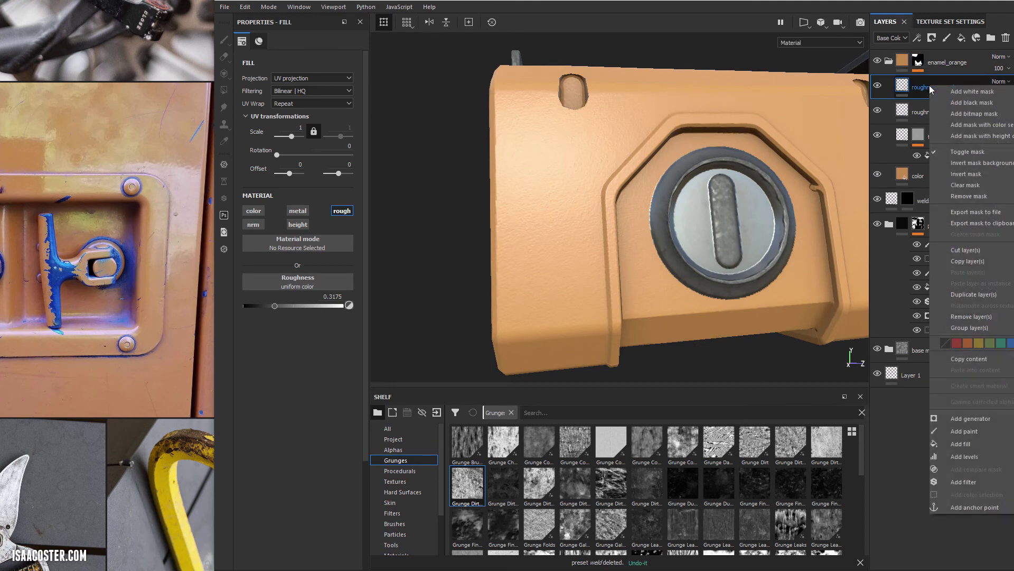
{"action": "left_click", "coordinate": [971, 100]}
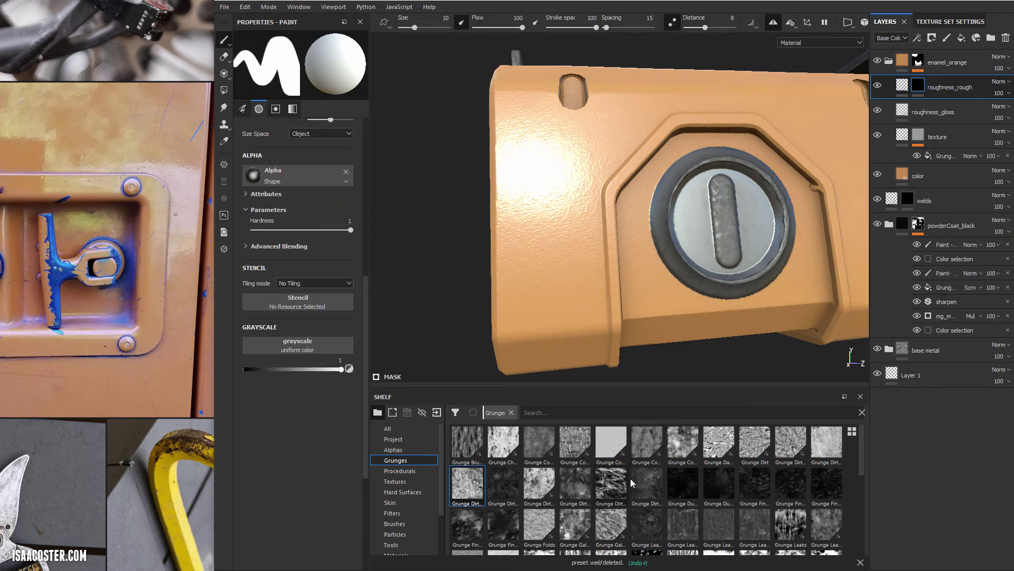
{"action": "right_click", "coordinate": [917, 90]}
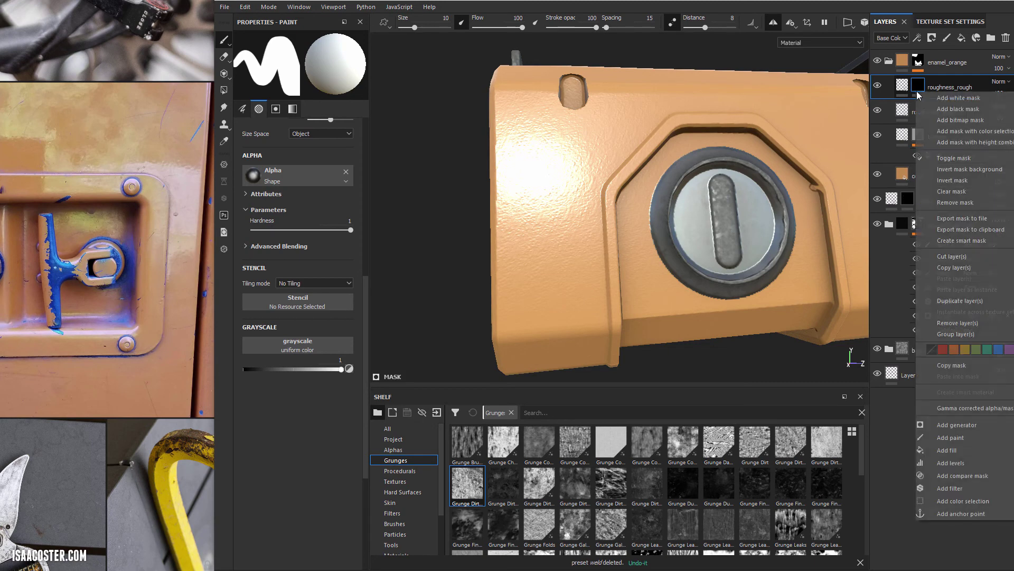
{"action": "left_click", "coordinate": [978, 450]}
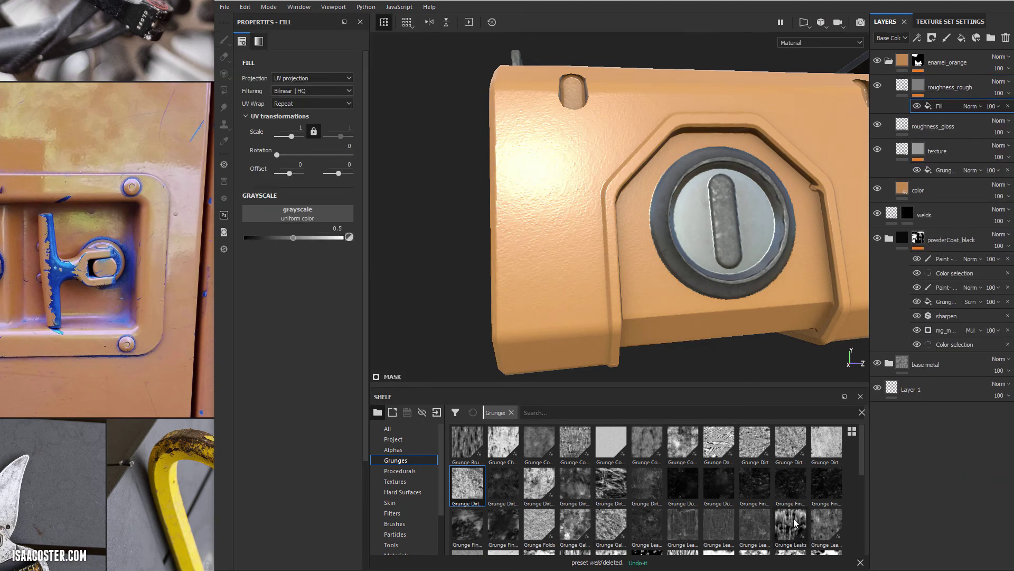
{"action": "left_click_drag", "start_coordinate": [798, 528], "coordinate": [297, 214]}
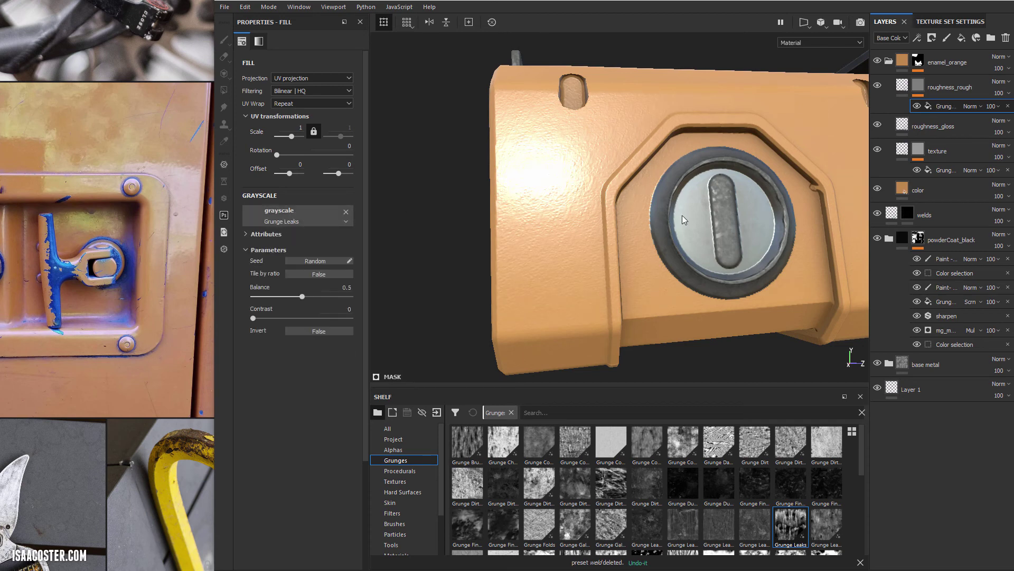
{"action": "left_click_drag", "start_coordinate": [682, 214], "coordinate": [606, 264], "text": "alt"}
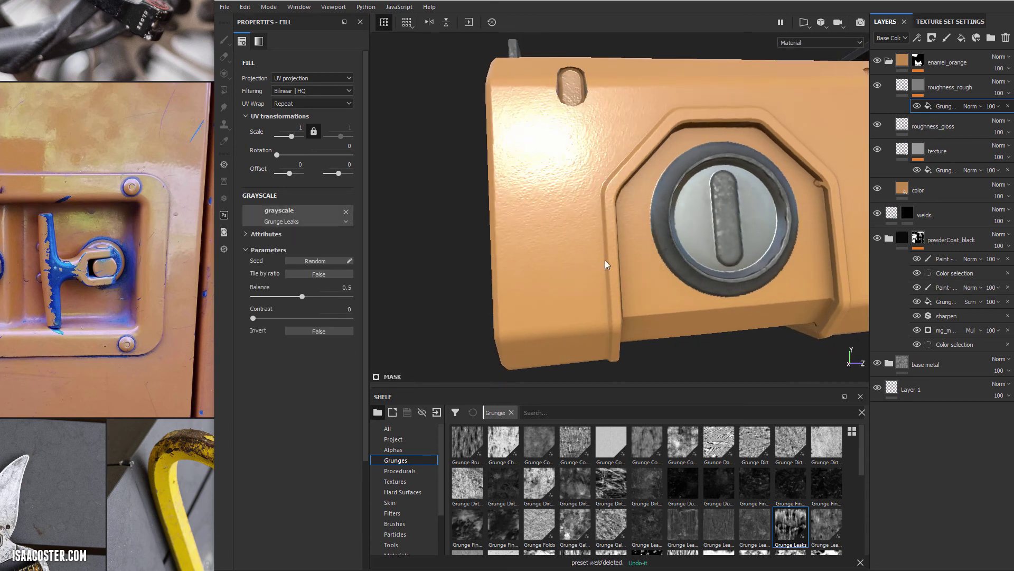
Step: Set the Grunge Leaks mask fill's tiling scale to 10, keeping rotation at 0
{"action": "left_click", "coordinate": [919, 86], "text": "alt"}
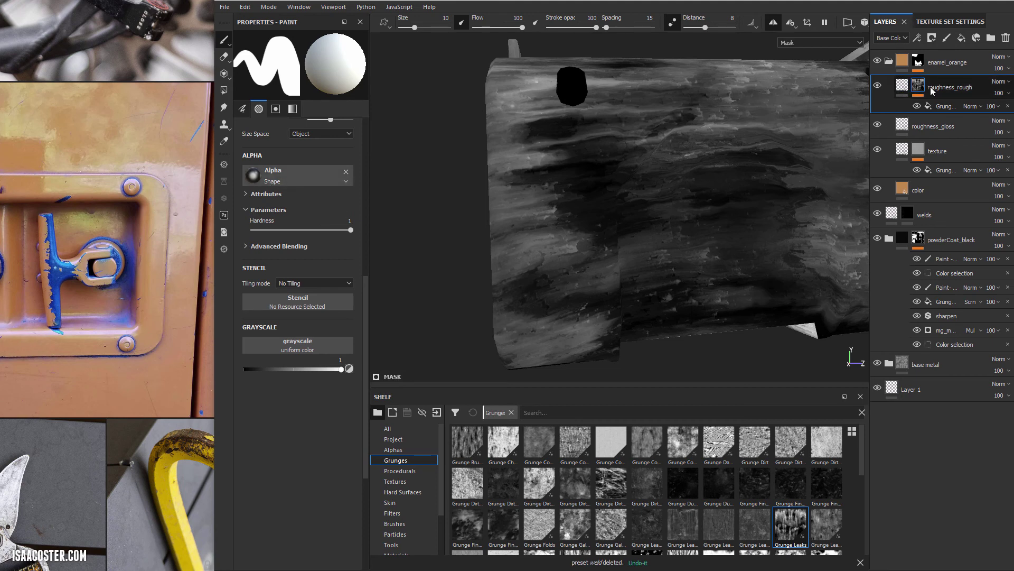
{"action": "scroll", "coordinate": [300, 233], "scroll_direction": "up", "scroll_amount": 5}
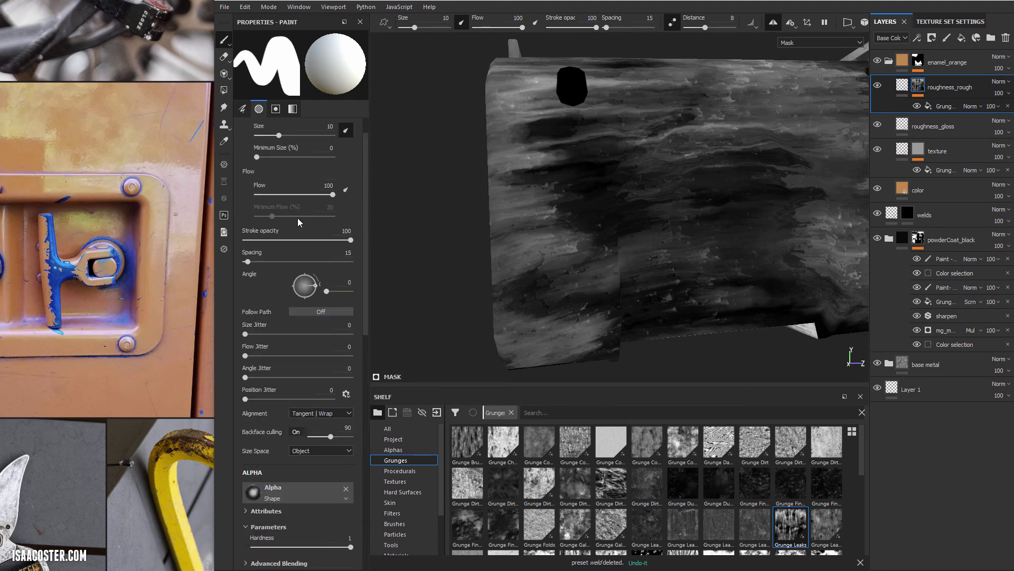
{"action": "left_click", "coordinate": [937, 106]}
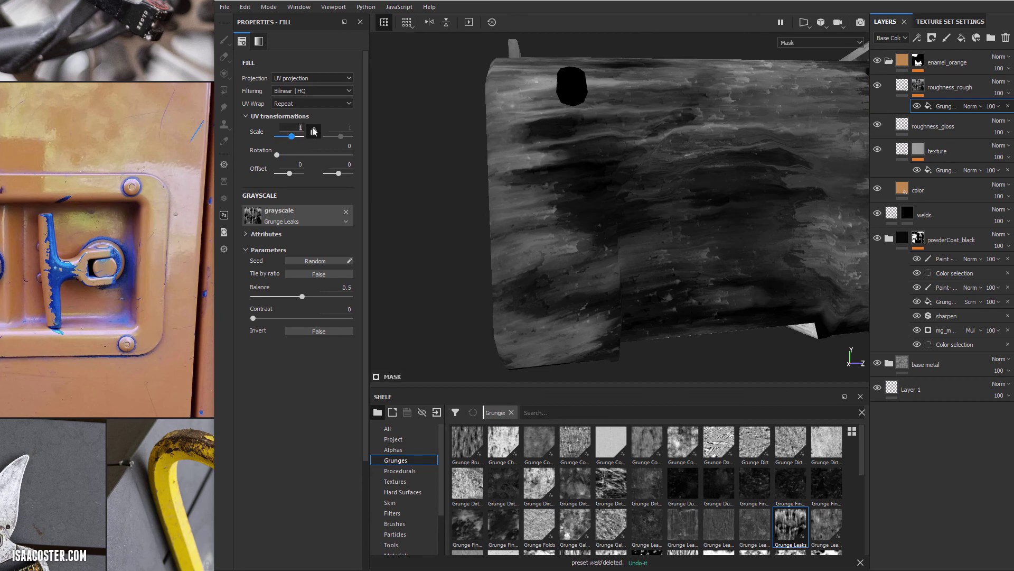
{"action": "type", "text": "0"}
{"action": "key", "text": "Return"}
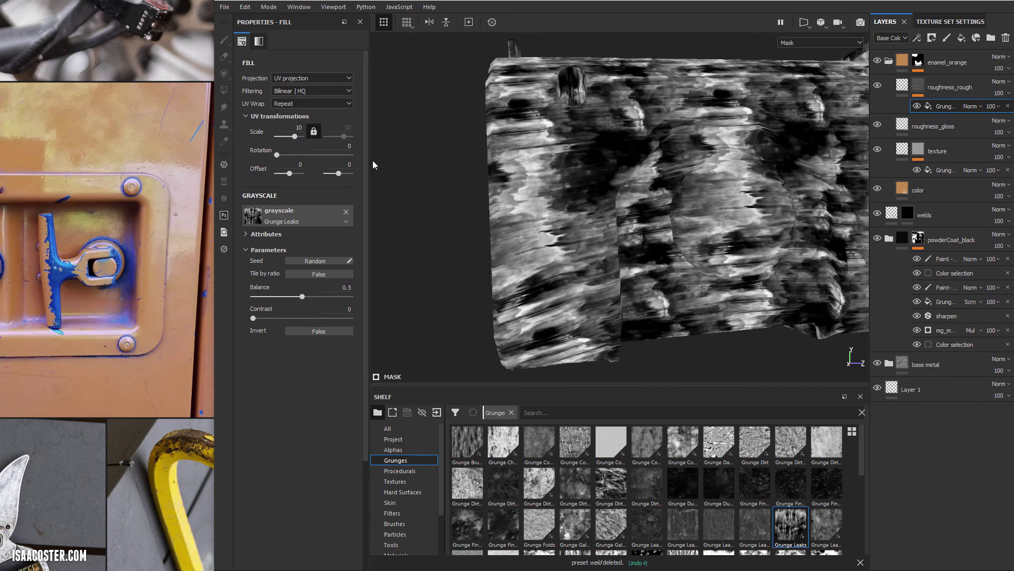
{"action": "left_click_drag", "start_coordinate": [509, 199], "coordinate": [285, 157], "text": "alt"}
{"action": "key", "text": "ctrl+z"}
Step: Switch the Grunge Leaks mask fill to tri-planar projection
{"action": "left_click", "coordinate": [304, 78]}
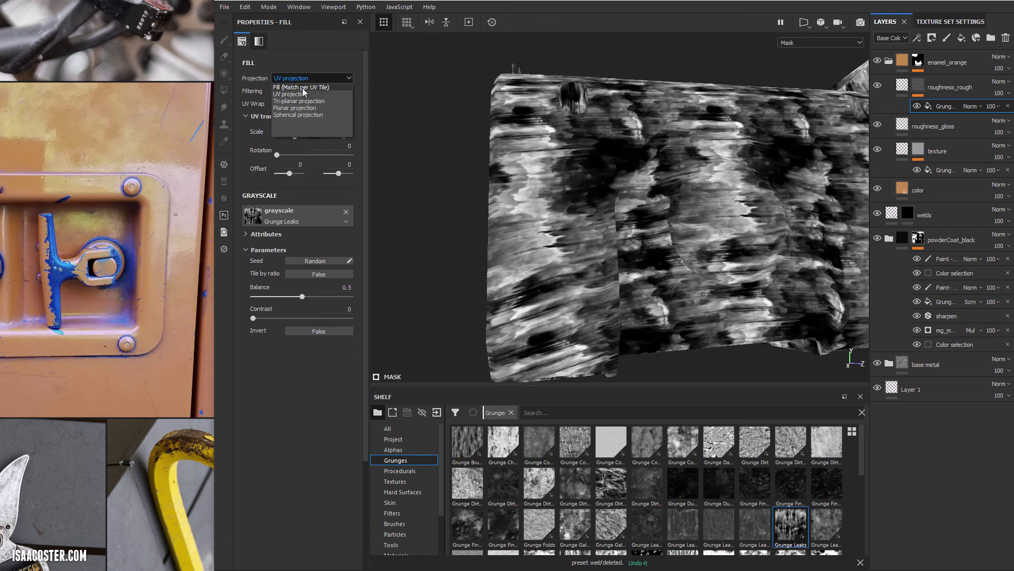
{"action": "left_click", "coordinate": [299, 101]}
{"action": "left_click_drag", "start_coordinate": [575, 248], "coordinate": [583, 201], "text": "alt"}
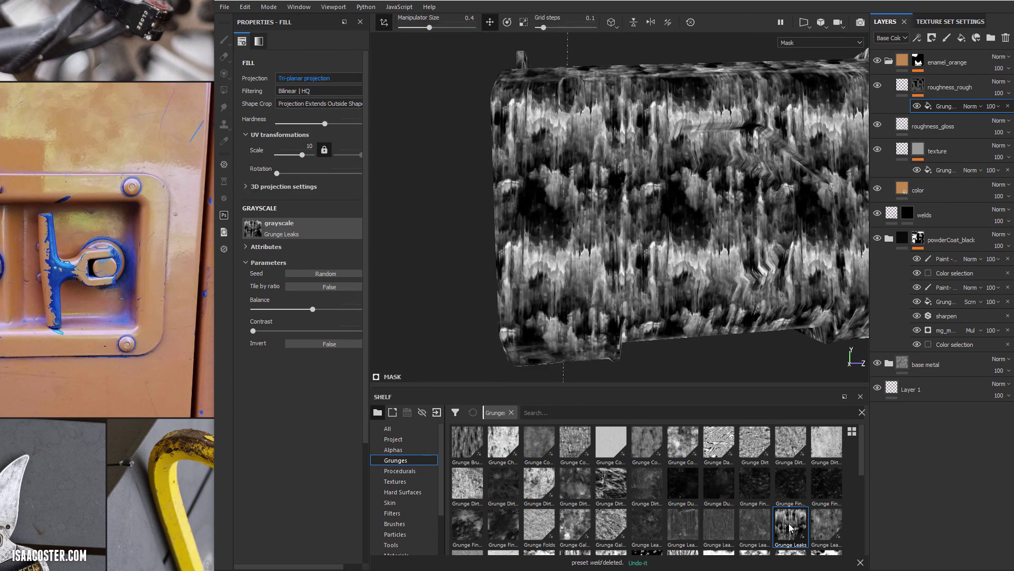
{"action": "left_click_drag", "start_coordinate": [625, 306], "coordinate": [531, 221], "text": "alt"}
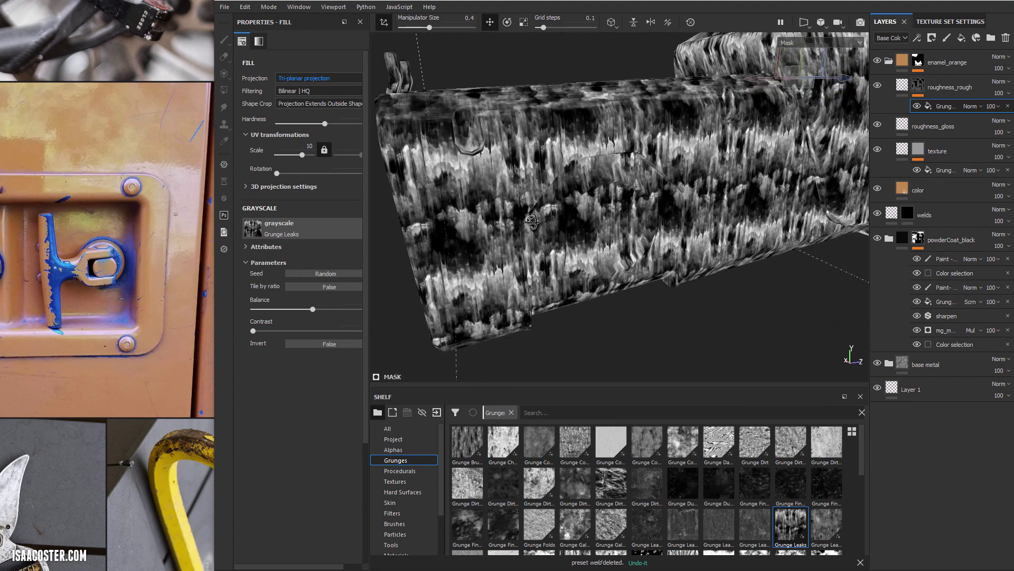
{"action": "left_click", "coordinate": [312, 78]}
{"action": "left_click", "coordinate": [306, 97]}
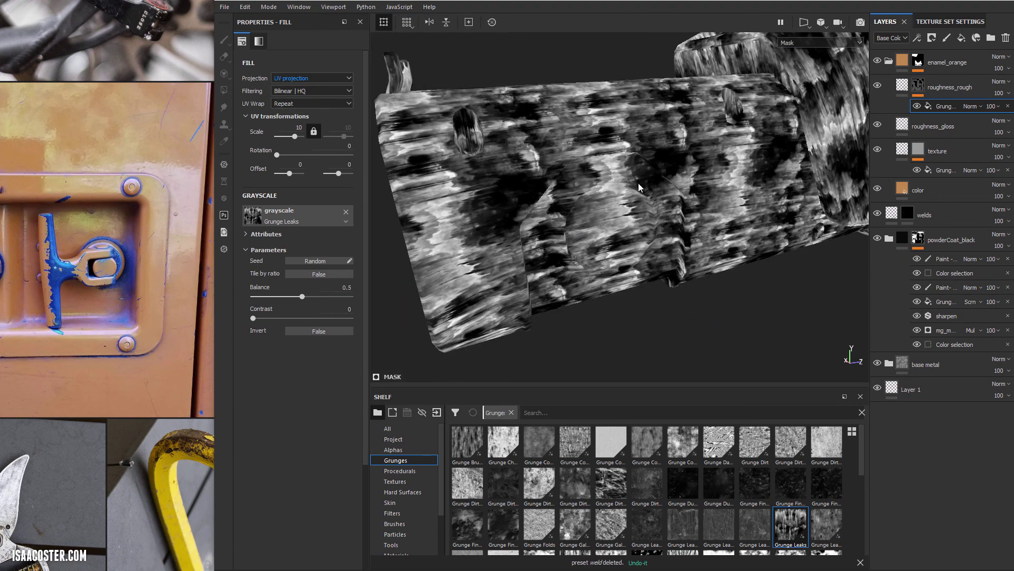
{"action": "left_click", "coordinate": [303, 77]}
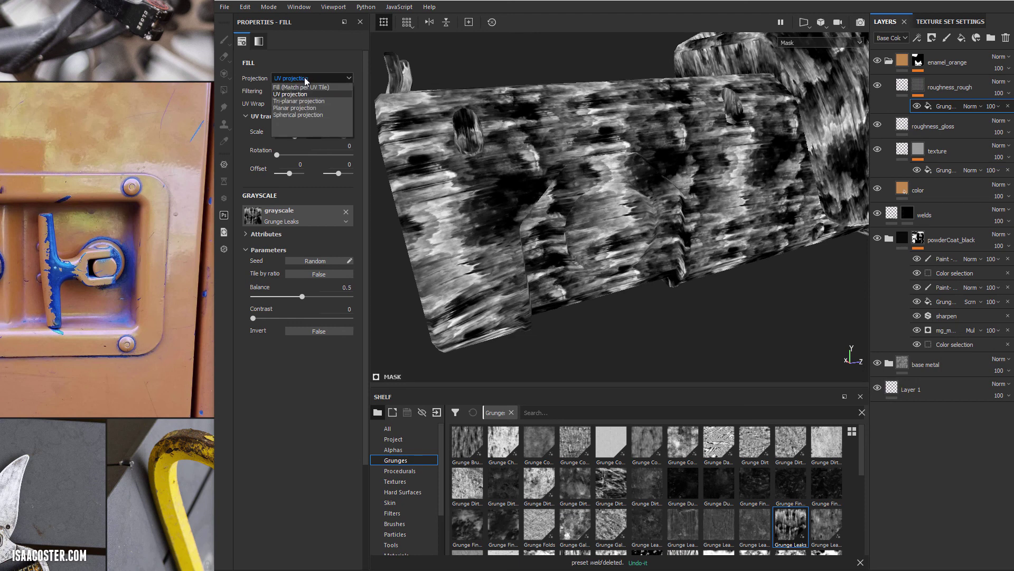
{"action": "left_click", "coordinate": [292, 102]}
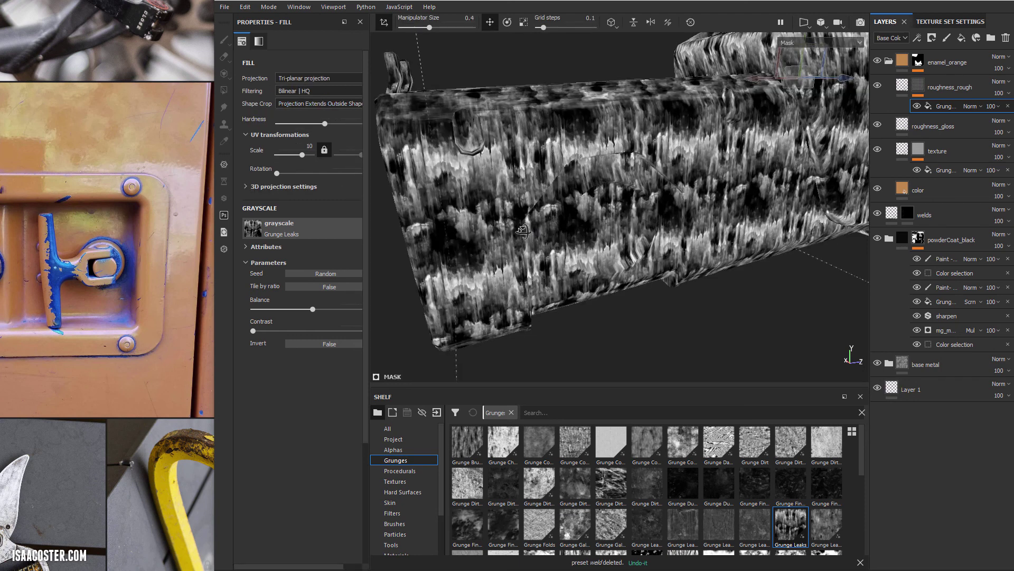
{"action": "left_click_drag", "start_coordinate": [555, 216], "coordinate": [542, 226], "text": "alt"}
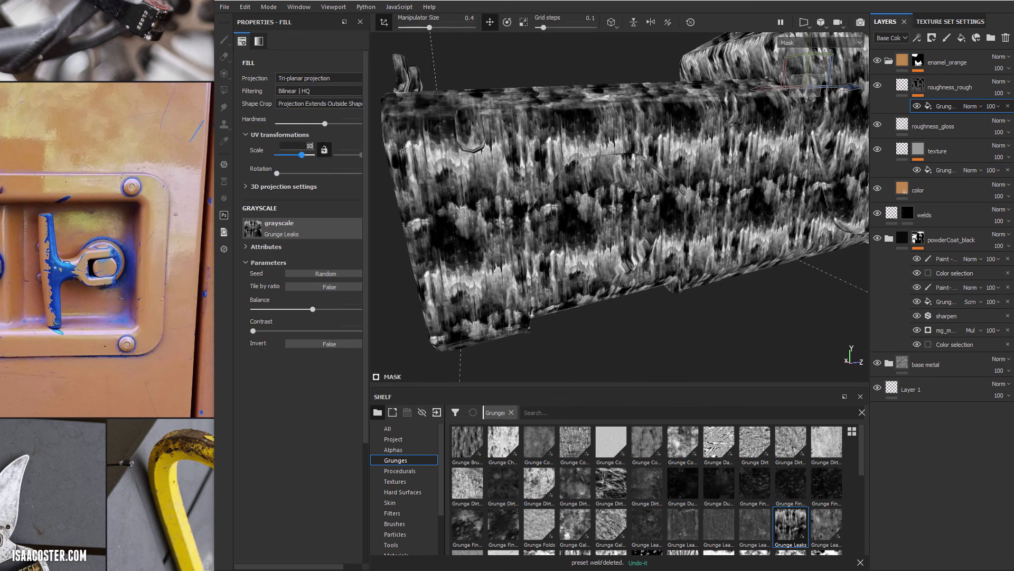
Step: Set the tri-planar grunge scale to 5 and review the full material view
{"action": "type", "text": "5"}
{"action": "key", "text": "Return"}
{"action": "left_click_drag", "start_coordinate": [667, 253], "coordinate": [699, 241], "text": "alt"}
{"action": "key", "text": "m"}
{"action": "left_click_drag", "start_coordinate": [651, 273], "coordinate": [703, 180], "text": "alt"}
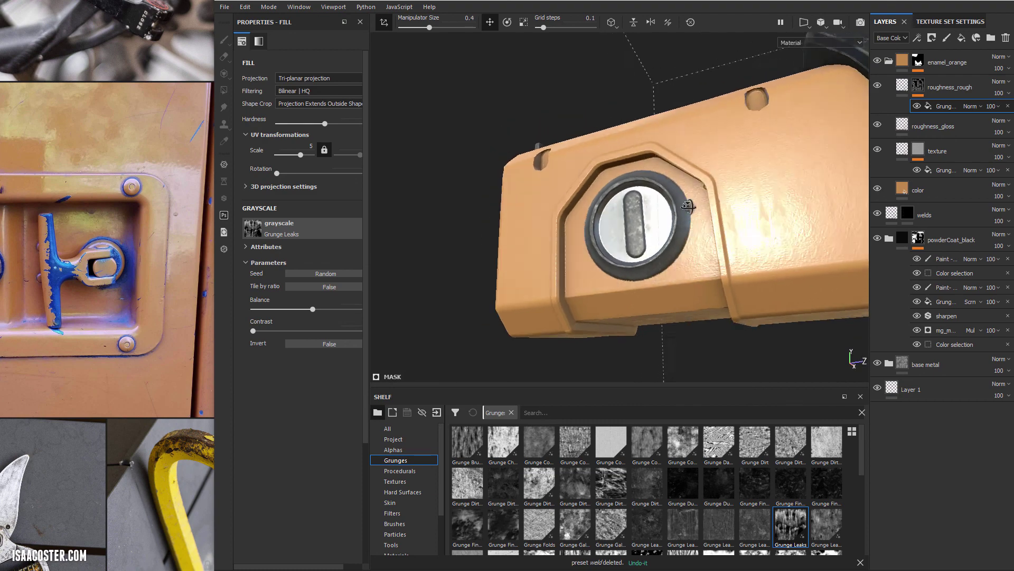